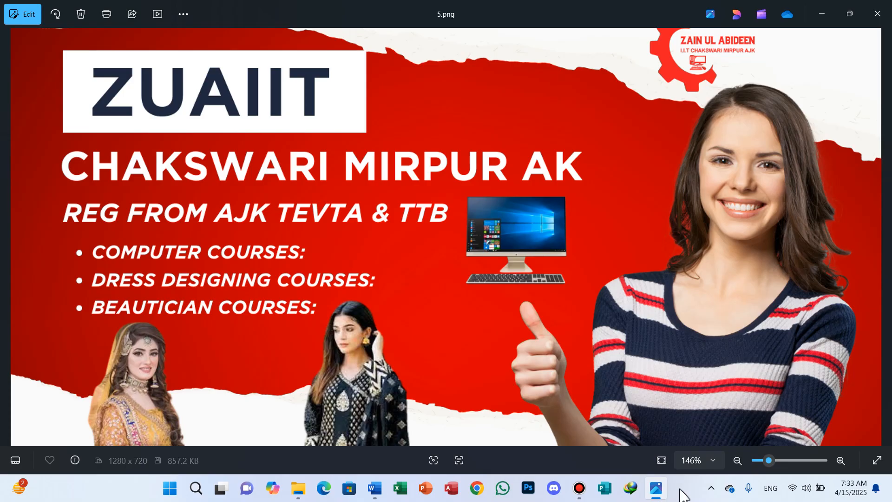
Switch to the Prac document in Word and add two blank lines above the "Computer Operator" heading, with the cursor on the first
{"action": "mouse_move", "coordinate": [659, 498]}
{"action": "left_click", "coordinate": [371, 494]}
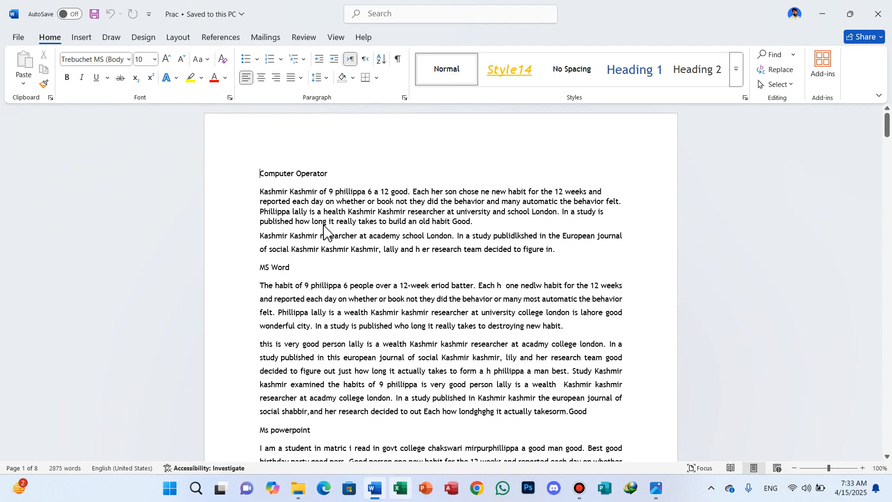
{"action": "scroll", "coordinate": [271, 186], "scroll_direction": "up", "scroll_amount": 4}
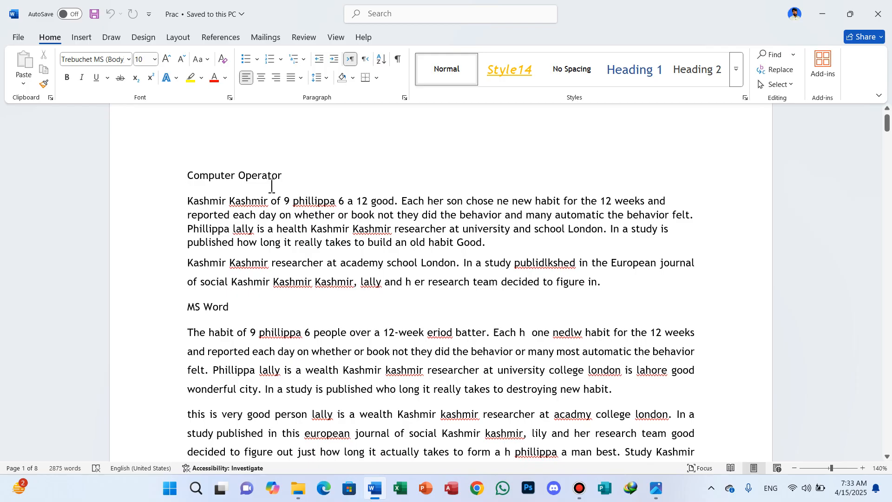
{"action": "key", "text": "super+plus"}
{"action": "left_click", "coordinate": [243, 80]}
{"action": "left_click", "coordinate": [88, 40]}
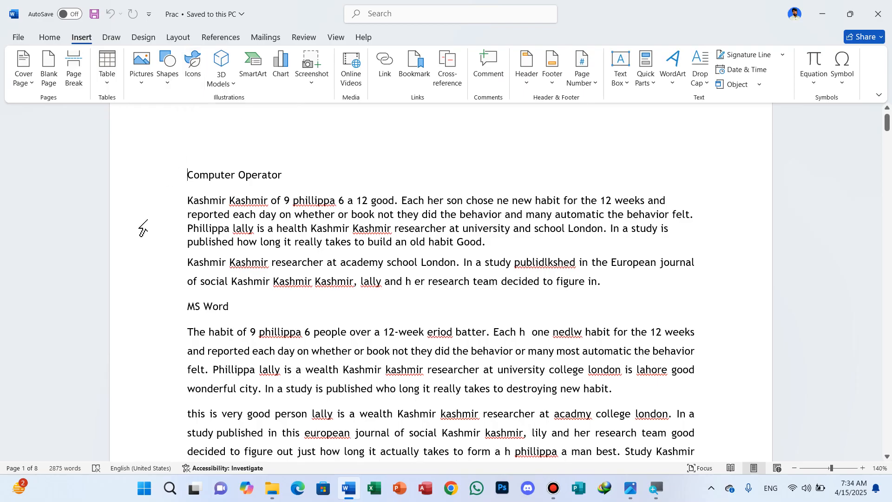
{"action": "key", "text": "Return"}
{"action": "key", "text": "Return"}
{"action": "left_click", "coordinate": [234, 176]}
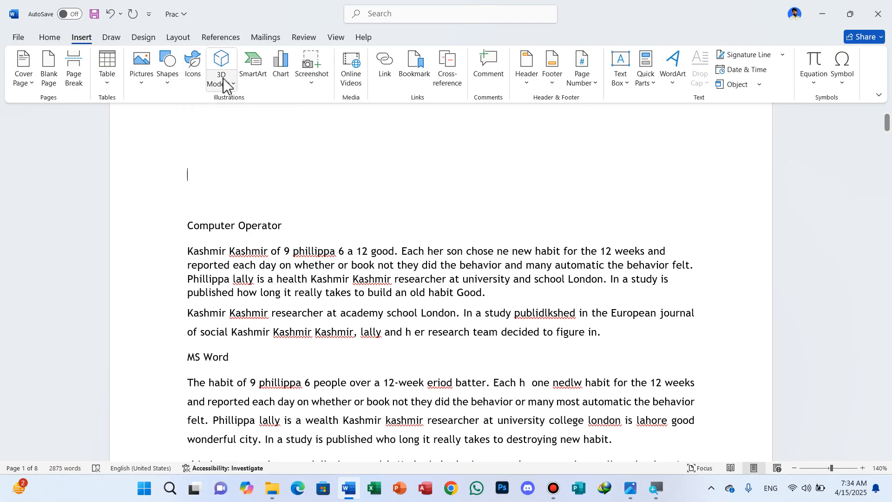
Insert the solid apple icon from the stock icons on the blank line and enlarge it to about 3.6" by 3.6"
{"action": "left_click", "coordinate": [193, 70]}
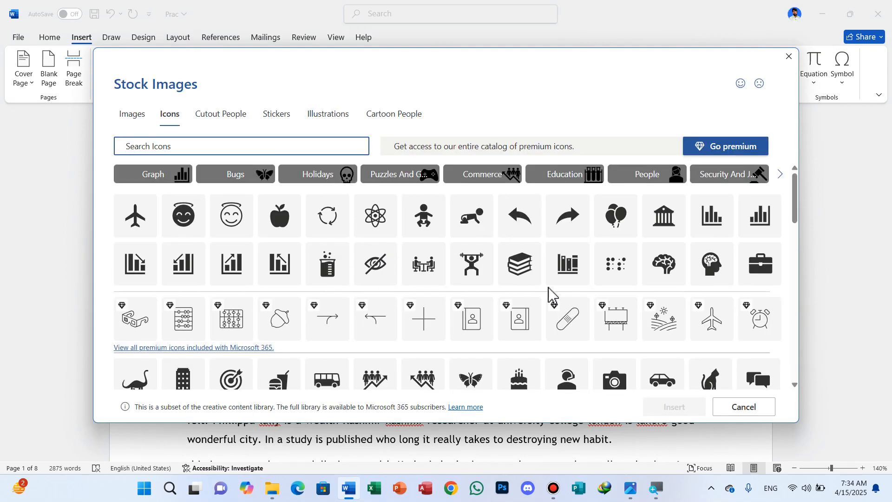
{"action": "scroll", "coordinate": [549, 291], "scroll_direction": "down", "scroll_amount": 1}
{"action": "scroll", "coordinate": [547, 289], "scroll_direction": "down", "scroll_amount": 1}
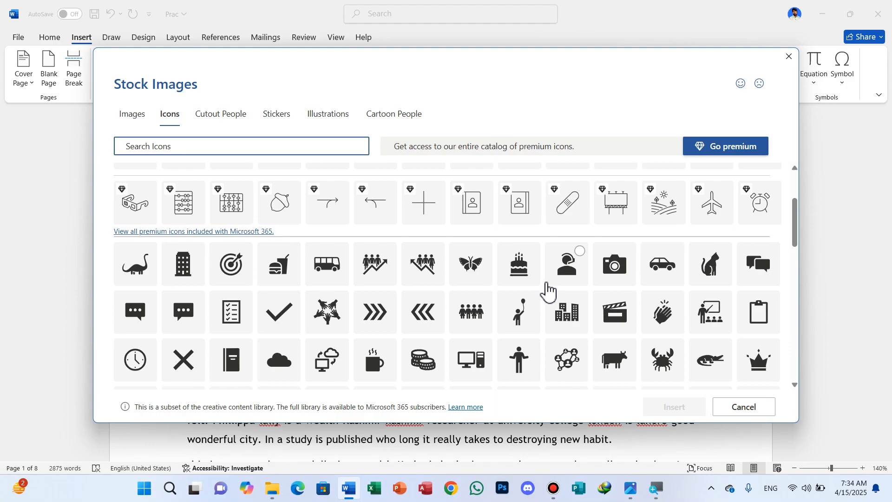
{"action": "scroll", "coordinate": [548, 290], "scroll_direction": "up", "scroll_amount": 3}
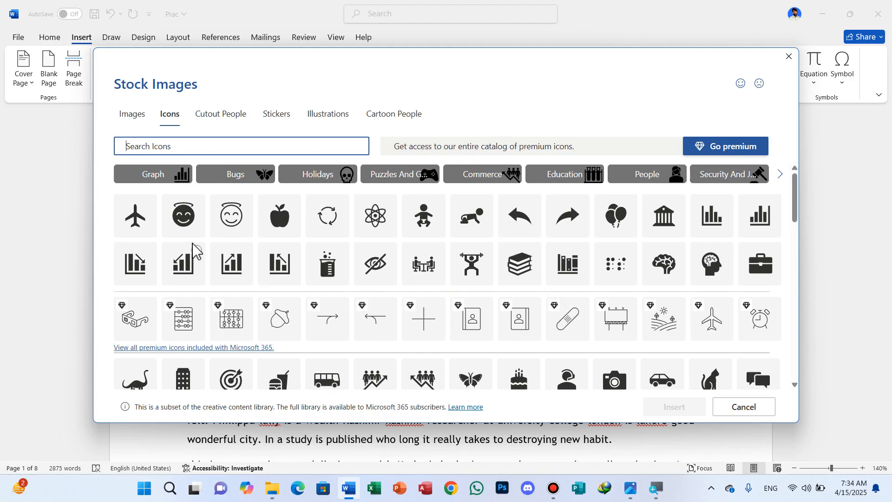
{"action": "left_click", "coordinate": [274, 222]}
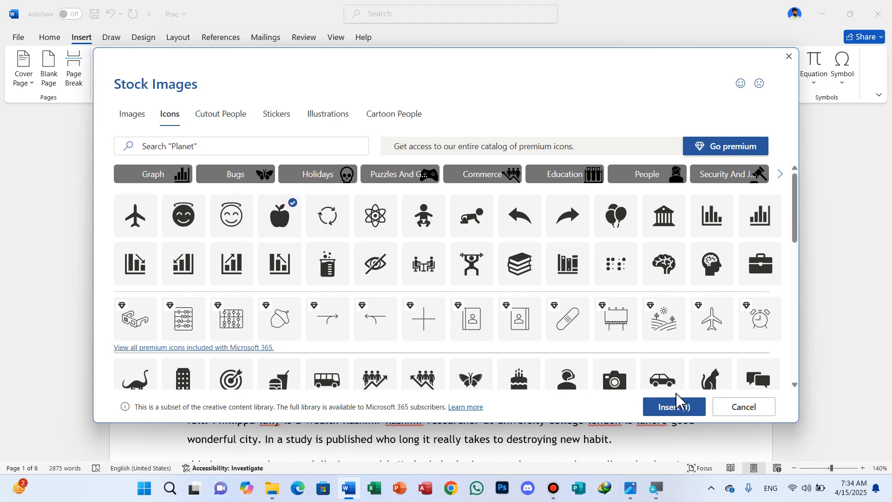
{"action": "left_click", "coordinate": [670, 409]}
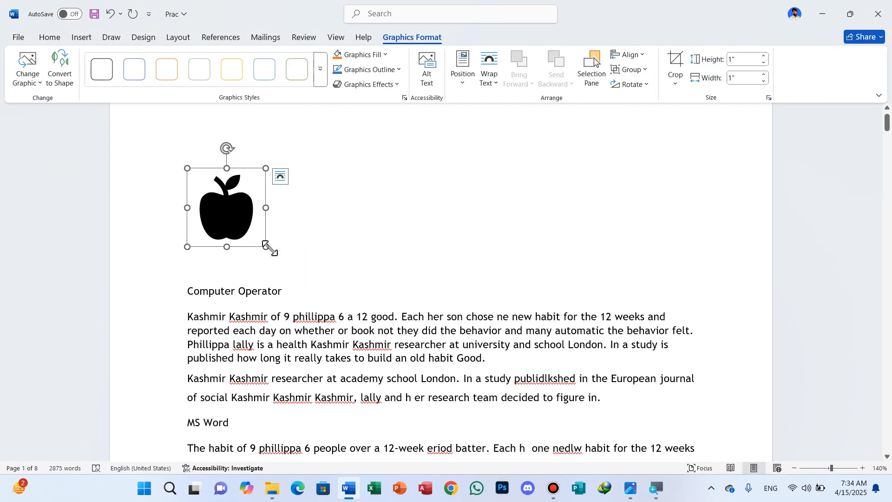
{"action": "left_click_drag", "start_coordinate": [264, 248], "coordinate": [465, 377]}
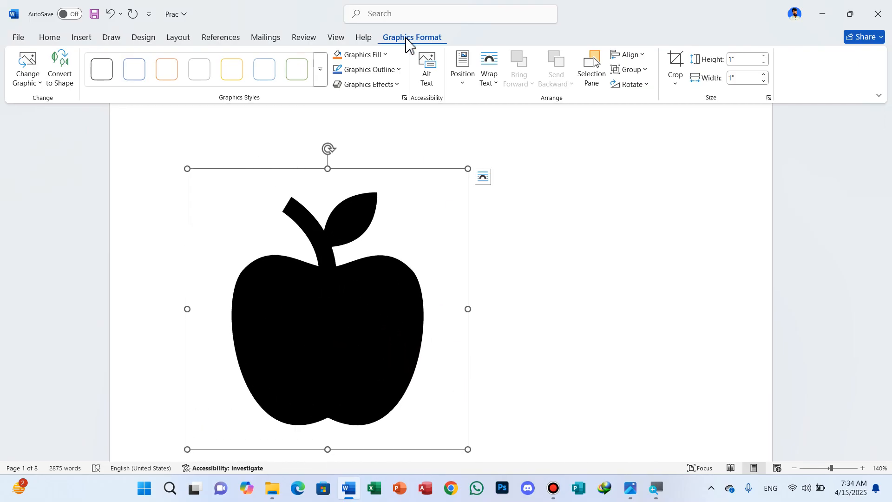
Examine the graphic replacement sources, style presets, fill colours and outline colours available for the apple icon without applying any
{"action": "left_click", "coordinate": [40, 88]}
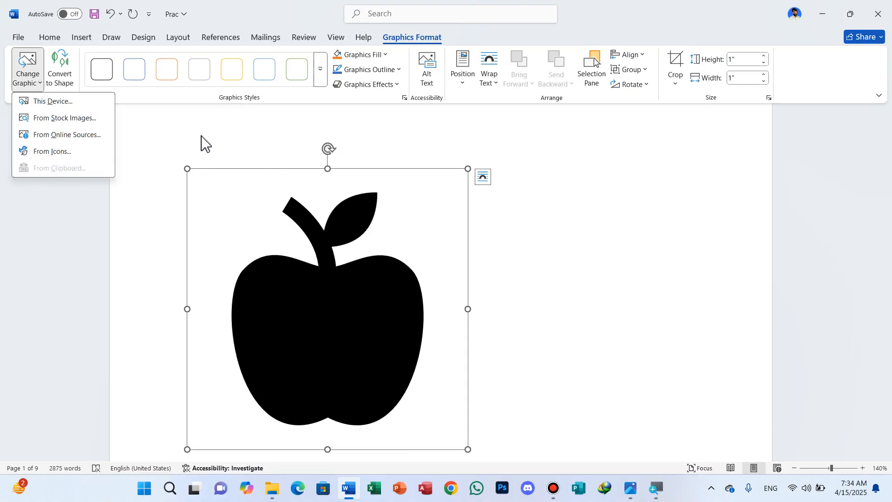
{"action": "left_click", "coordinate": [167, 135]}
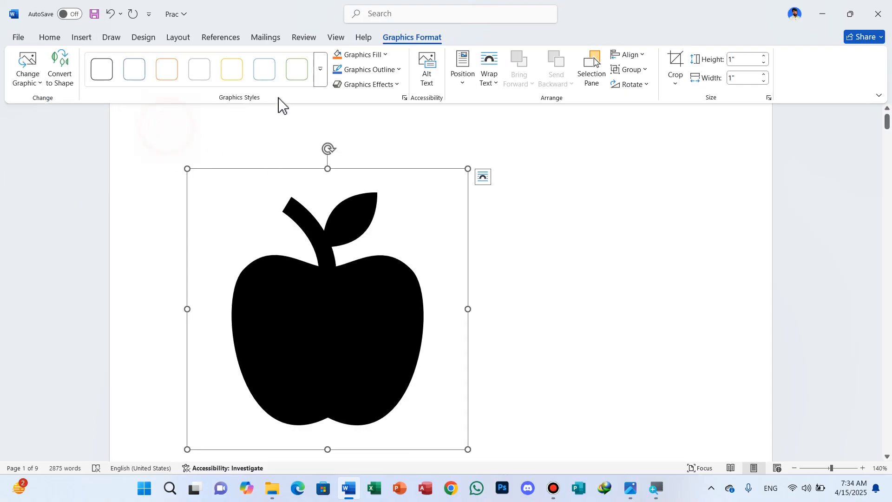
{"action": "left_click", "coordinate": [321, 70]}
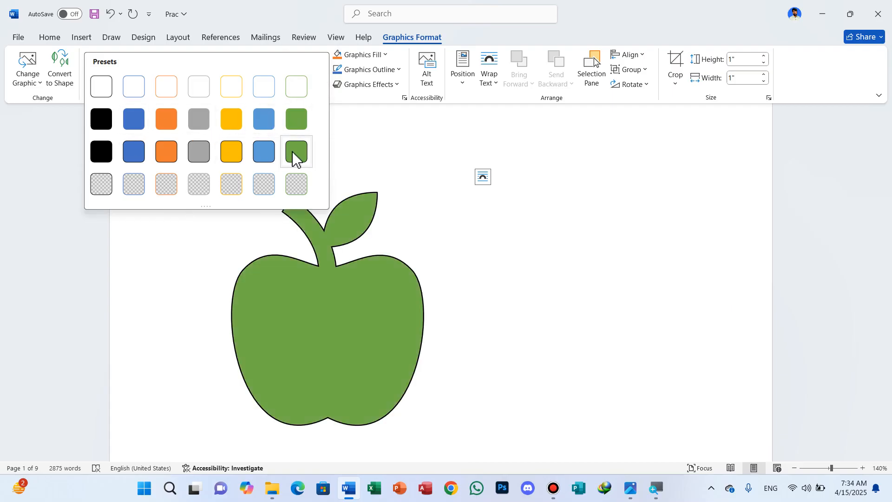
{"action": "left_click", "coordinate": [378, 125]}
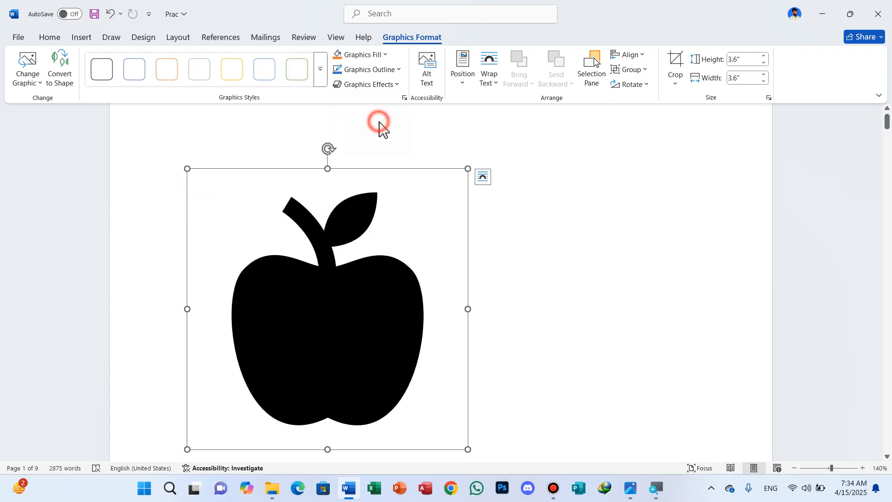
{"action": "left_click", "coordinate": [386, 54]}
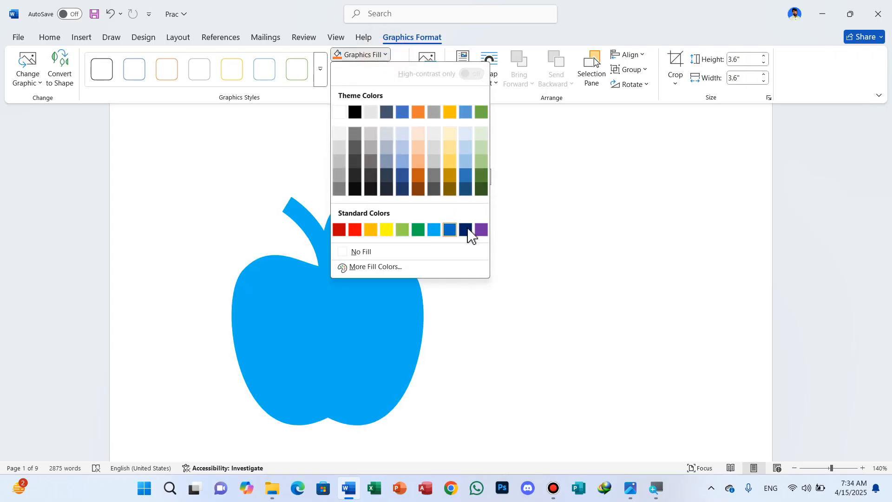
{"action": "left_click", "coordinate": [582, 166]}
{"action": "left_click", "coordinate": [384, 55]}
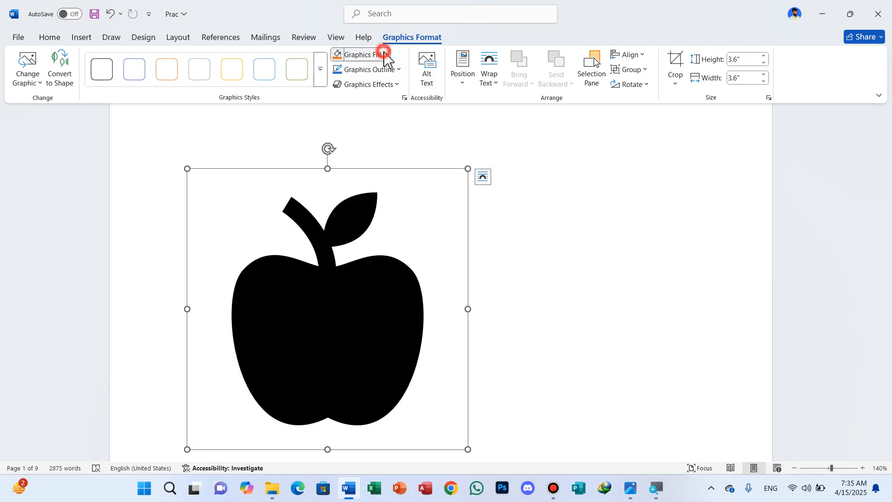
{"action": "left_click", "coordinate": [386, 55]}
{"action": "left_click", "coordinate": [380, 55]}
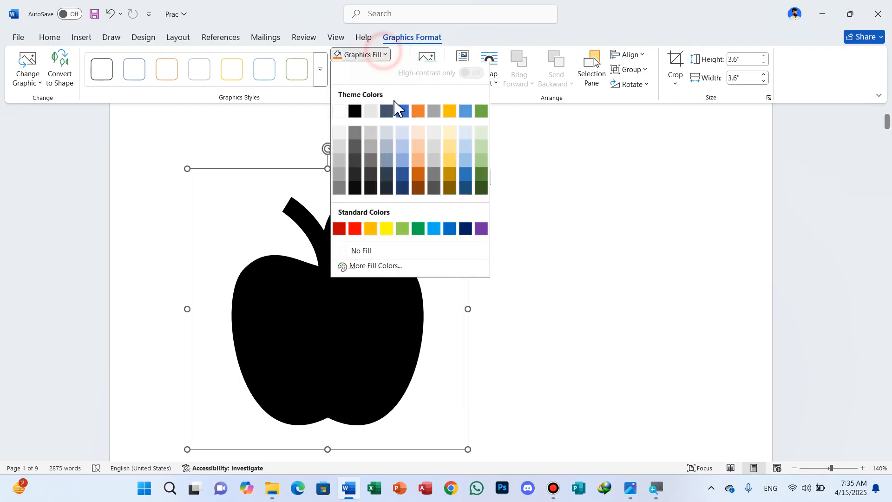
{"action": "left_click", "coordinate": [559, 220]}
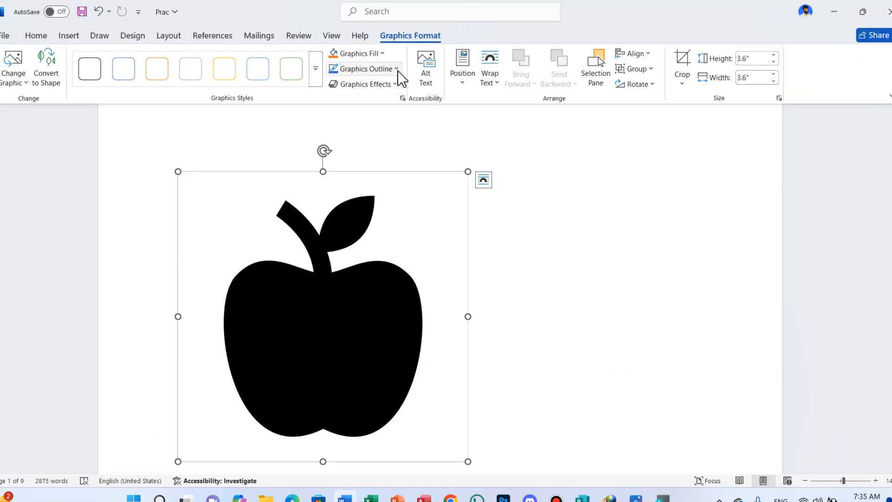
{"action": "left_click", "coordinate": [399, 69]}
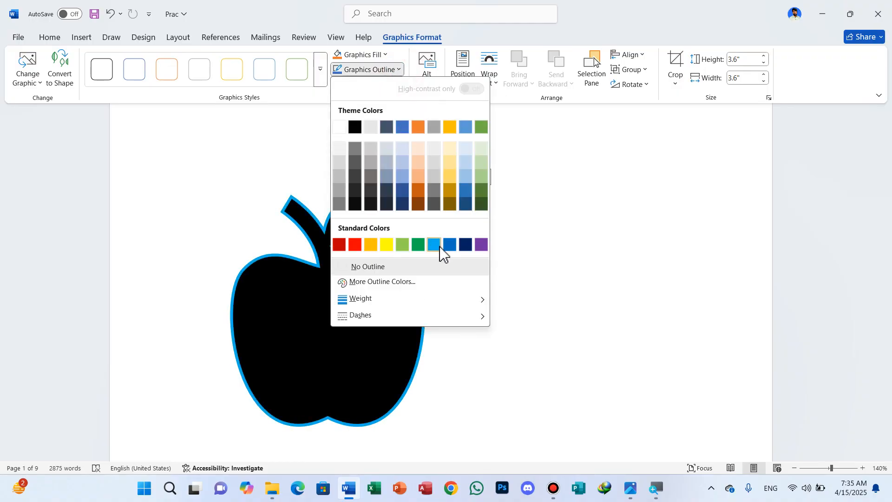
{"action": "key", "text": "Escape"}
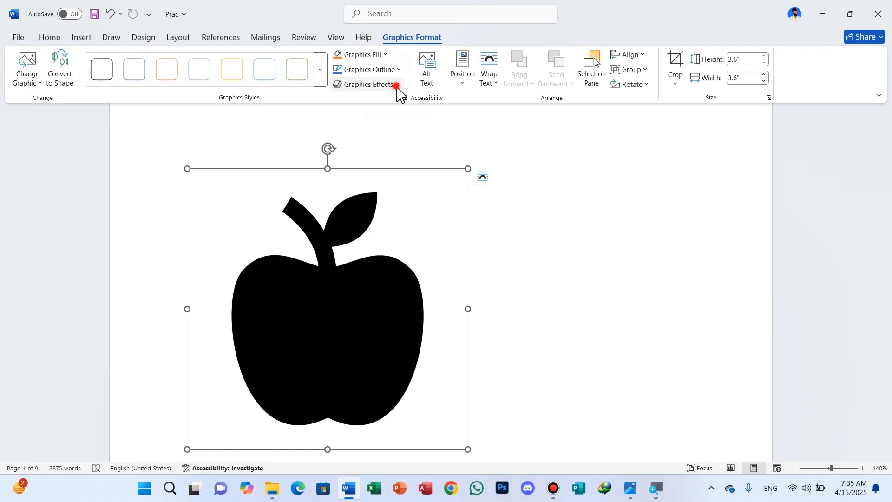
Examine the reflection, glow, soft edges, bevel and 3-D rotation effects available for the apple icon without applying any
{"action": "left_click", "coordinate": [396, 86]}
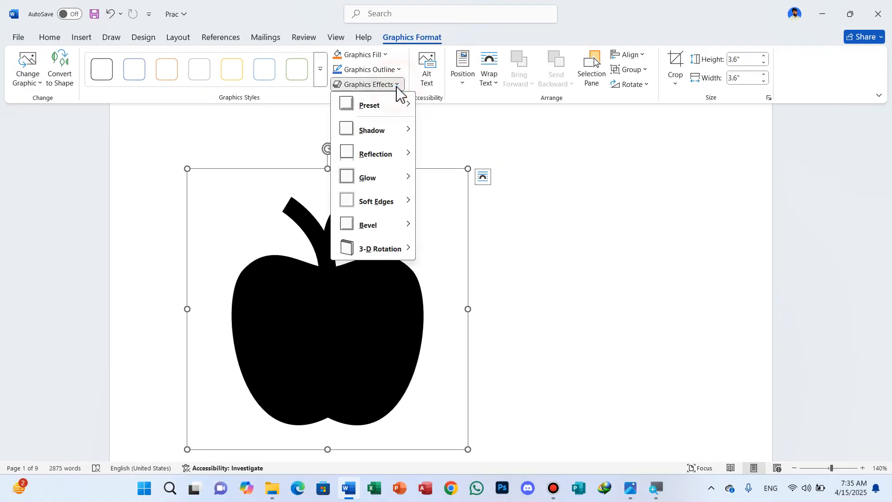
{"action": "mouse_move", "coordinate": [387, 112]}
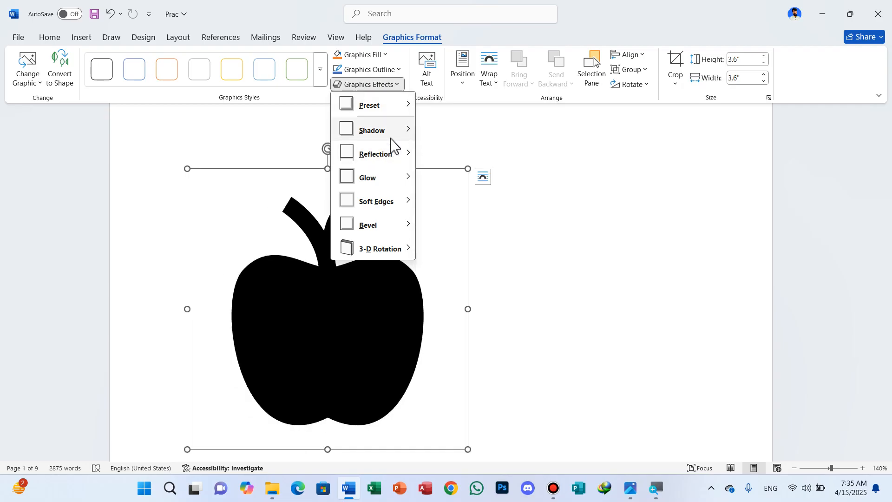
{"action": "mouse_move", "coordinate": [400, 158]}
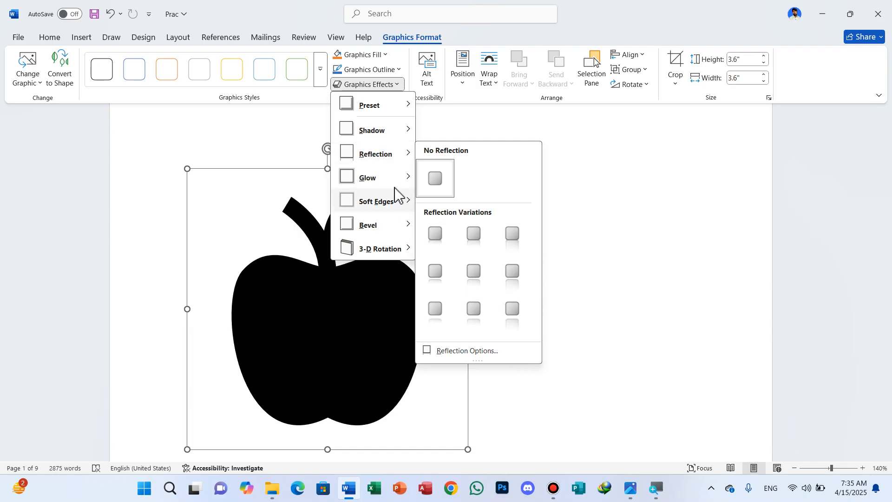
{"action": "mouse_move", "coordinate": [403, 182]}
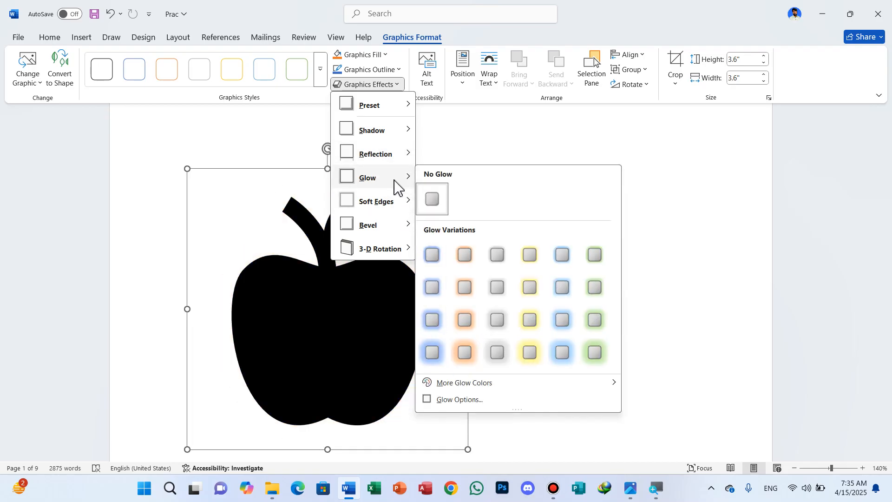
{"action": "mouse_move", "coordinate": [391, 205]}
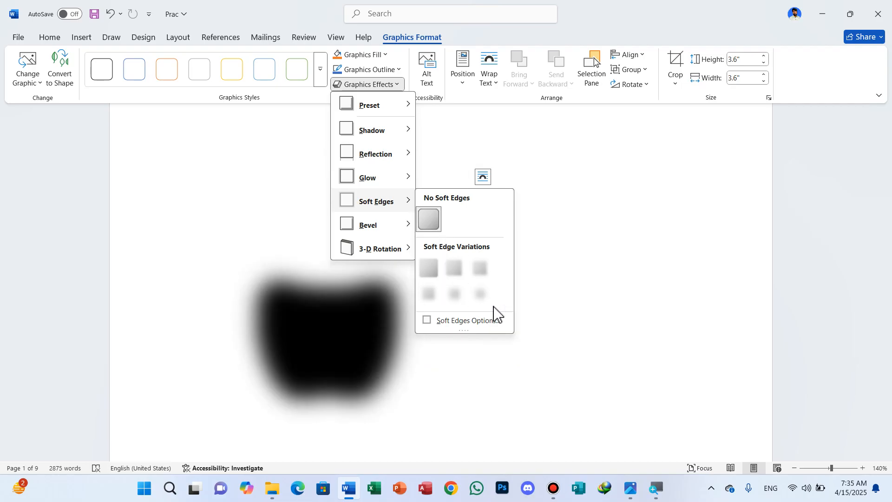
{"action": "mouse_move", "coordinate": [403, 230]}
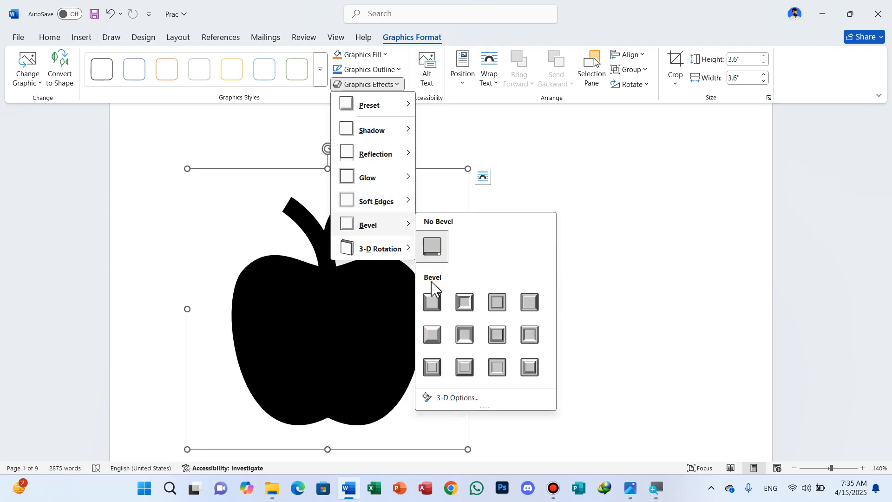
{"action": "mouse_move", "coordinate": [409, 259]}
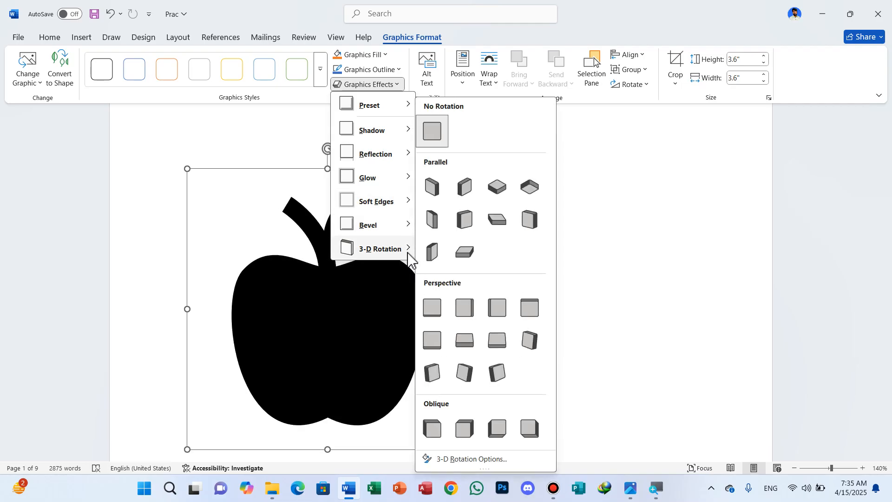
{"action": "left_click", "coordinate": [248, 128]}
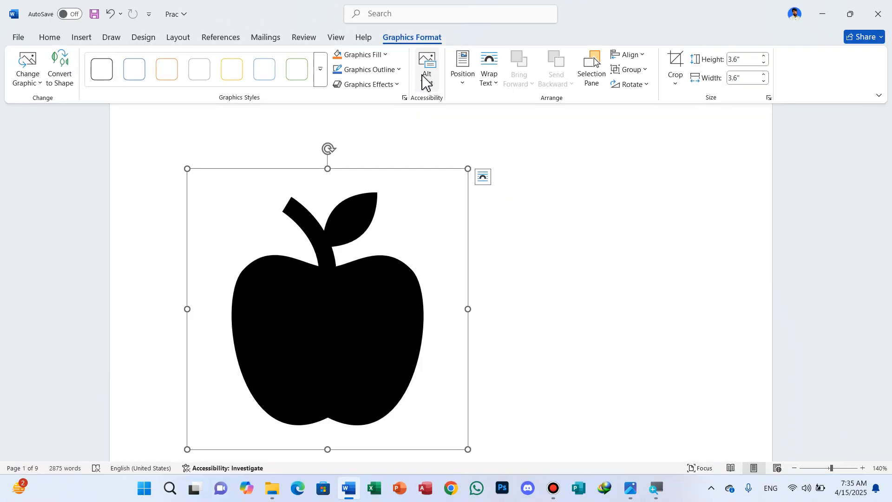
Add "djfhjkahfkshdkljfhksddf" in front of "Apple with solid fill" in the apple icon's alt text and reopen it for review
{"action": "left_click", "coordinate": [425, 70]}
{"action": "type", "text": "djfhjkahfkshdkljfhksddfApple with solid fill"}
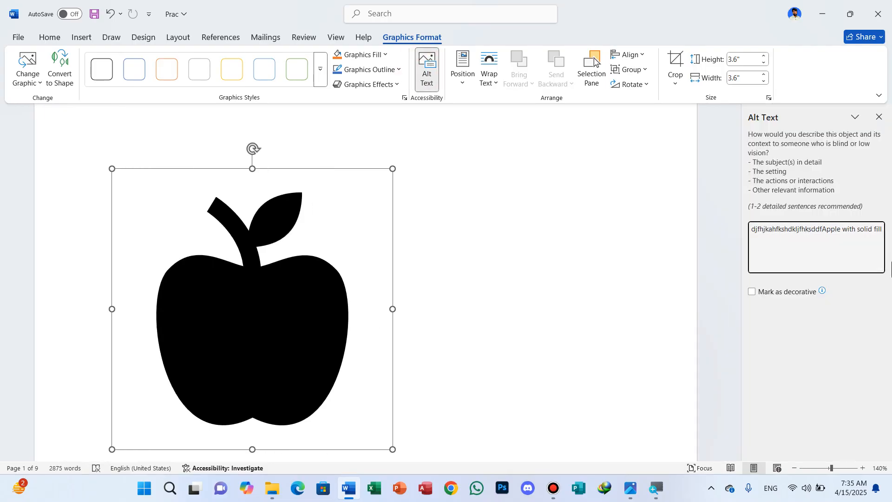
{"action": "left_click", "coordinate": [882, 117]}
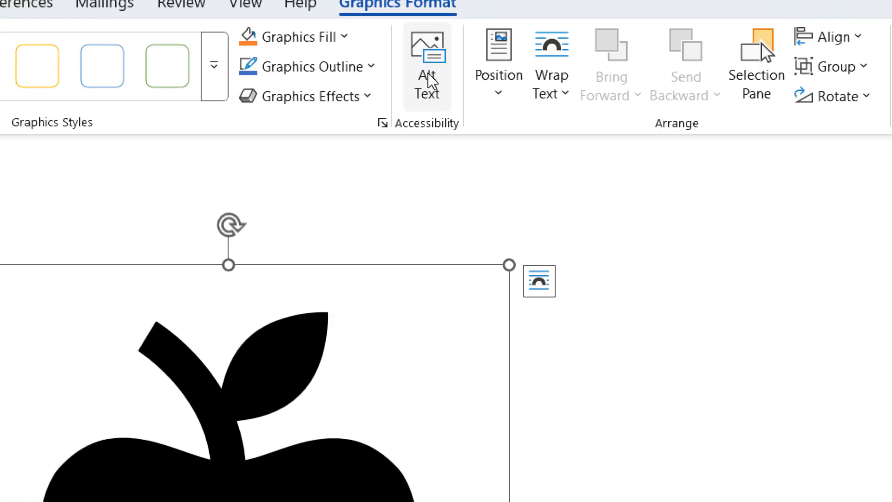
{"action": "left_click", "coordinate": [427, 69]}
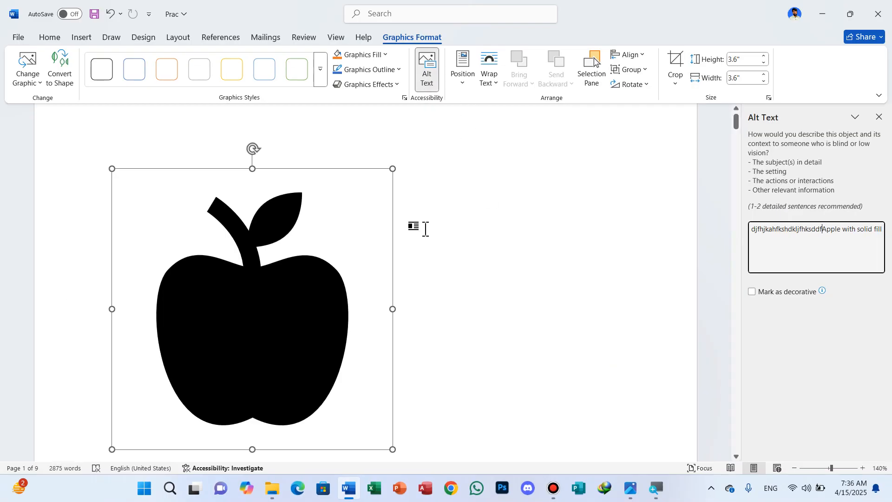
Examine the position and text wrapping options for the apple icon, leaving its layout as is and the icon selected
{"action": "left_click", "coordinate": [464, 85]}
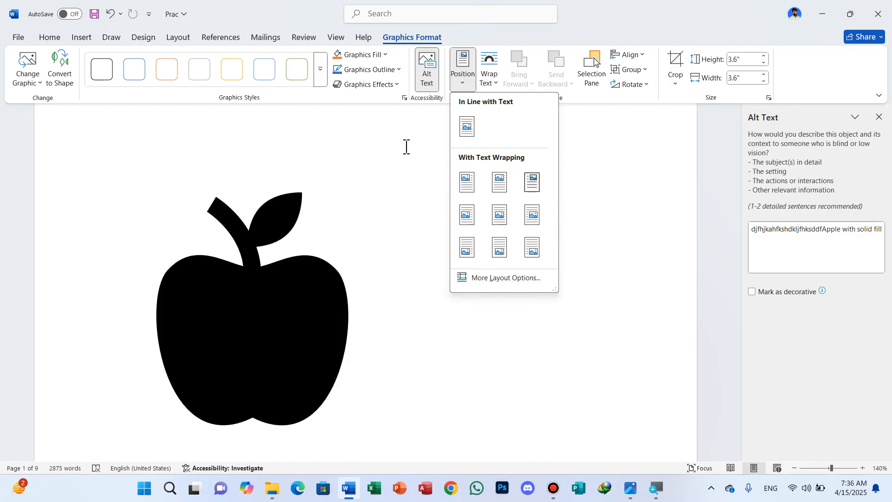
{"action": "left_click", "coordinate": [404, 146]}
{"action": "left_click", "coordinate": [494, 87]}
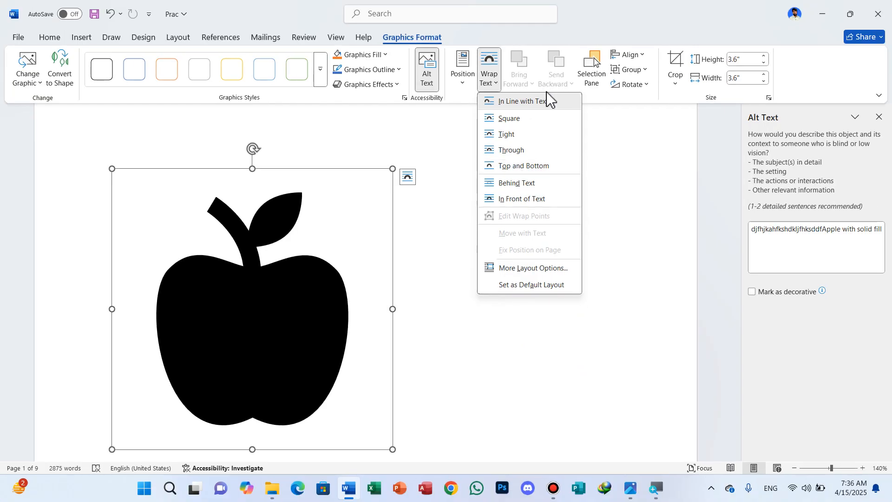
{"action": "left_click", "coordinate": [723, 179]}
{"action": "left_click", "coordinate": [431, 279]}
{"action": "left_click", "coordinate": [295, 296]}
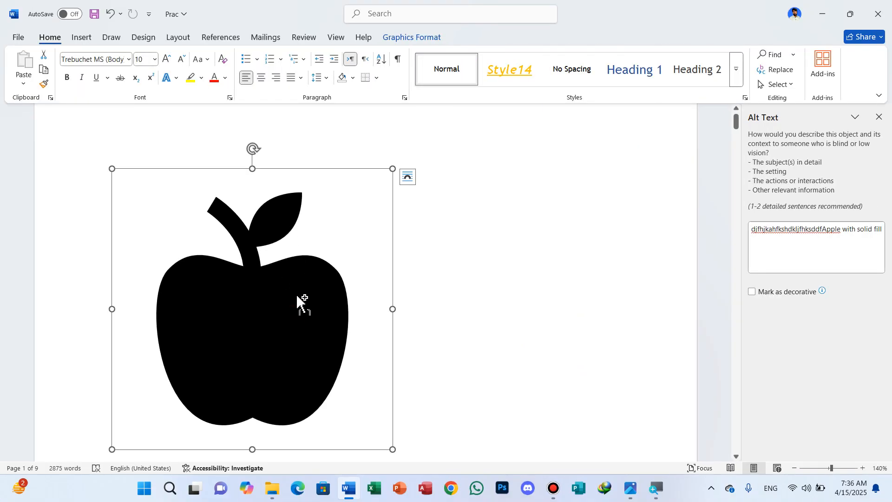
{"action": "left_click", "coordinate": [395, 295]}
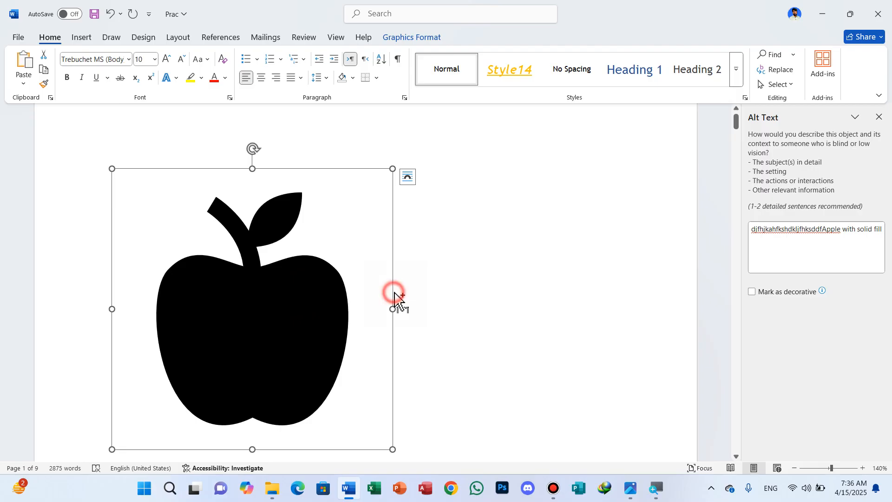
Paste a copy of the apple icon into the document and set the lower apple's text wrapping to Square
{"action": "key", "text": "ctrl+v"}
{"action": "scroll", "coordinate": [397, 305], "scroll_direction": "up", "scroll_amount": 2}
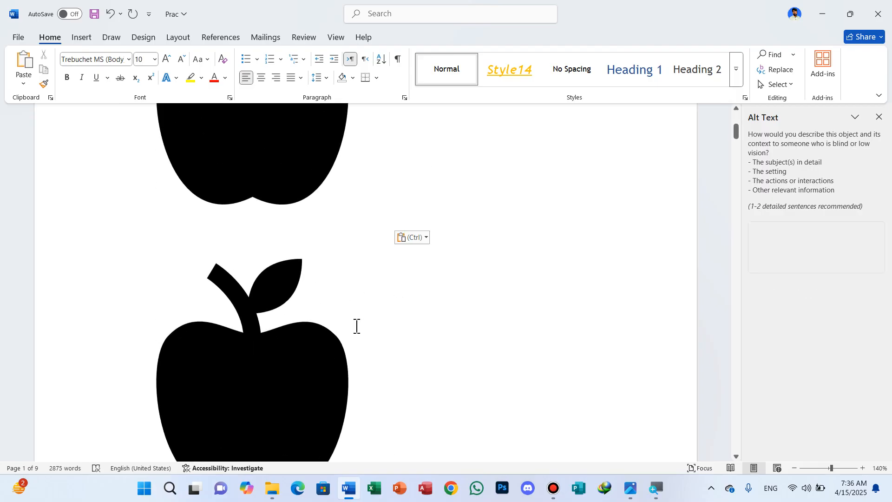
{"action": "left_click", "coordinate": [347, 343]}
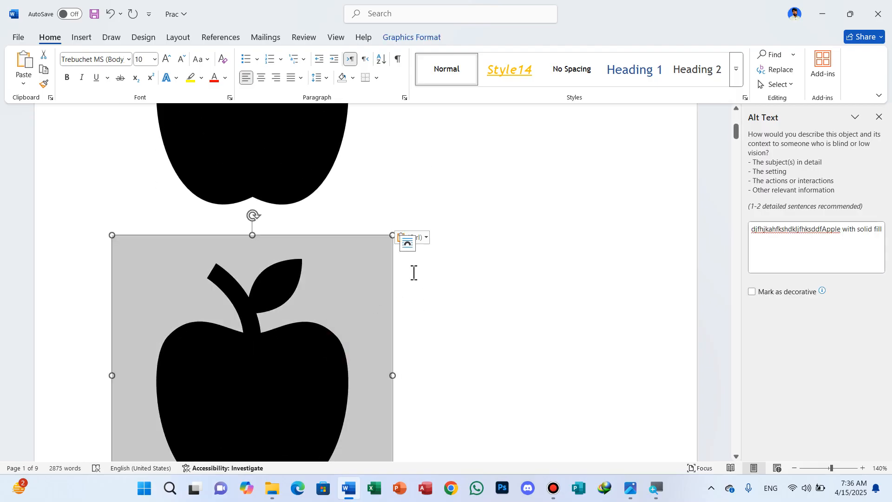
{"action": "left_click", "coordinate": [406, 245]}
{"action": "left_click", "coordinate": [440, 328]}
{"action": "scroll", "coordinate": [369, 312], "scroll_direction": "up", "scroll_amount": 3}
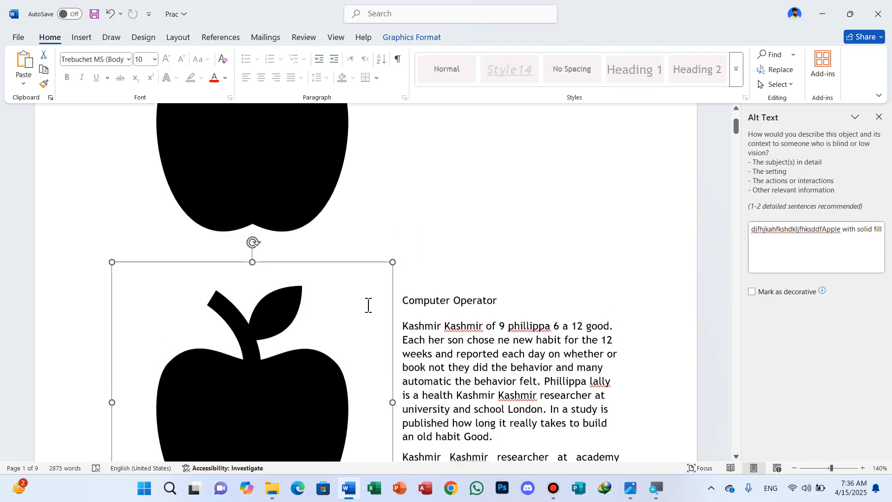
{"action": "left_click_drag", "start_coordinate": [336, 426], "coordinate": [368, 324]}
{"action": "left_click", "coordinate": [522, 294]}
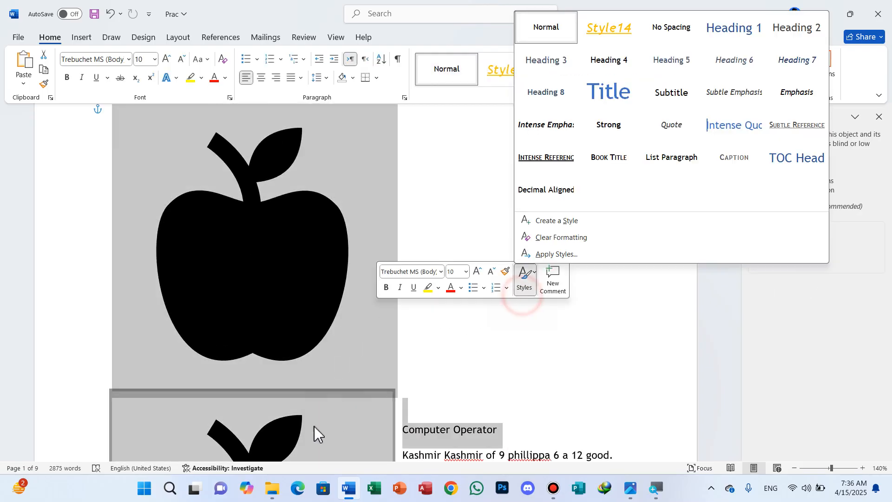
{"action": "left_click", "coordinate": [536, 417]}
{"action": "left_click", "coordinate": [468, 388]}
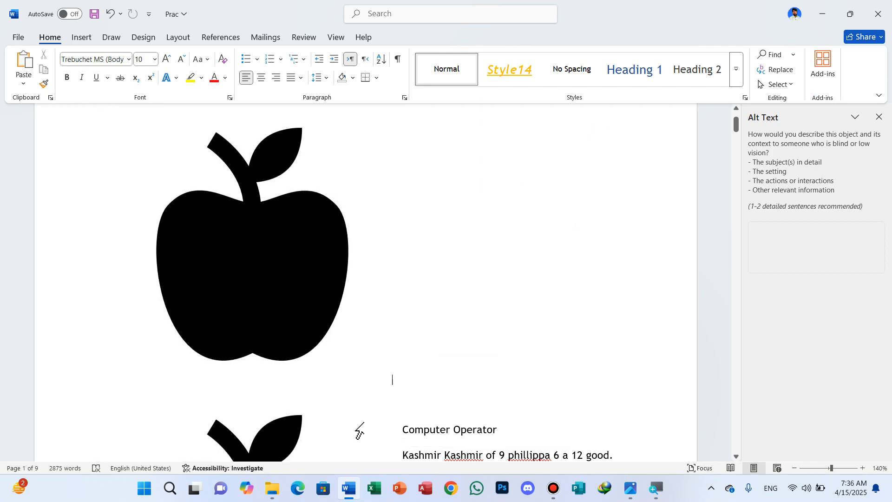
Move the Square-wrapped apple up above the other apple, near the start of the first page
{"action": "left_click", "coordinate": [304, 444]}
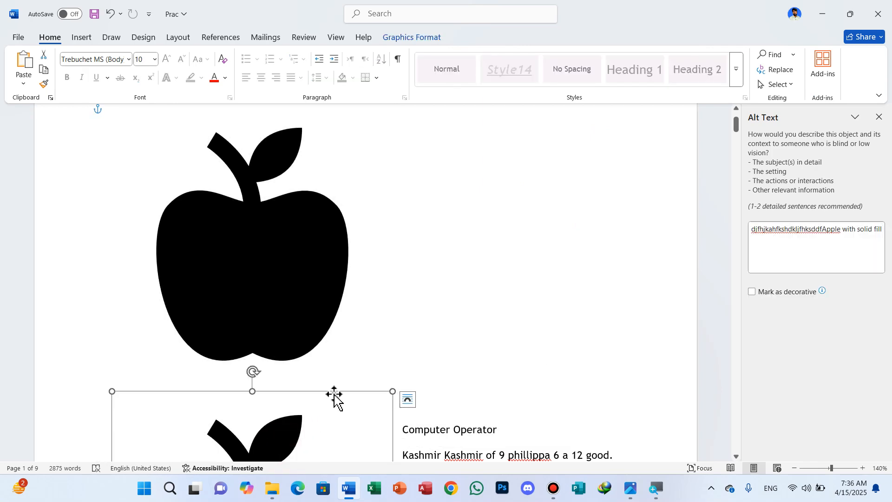
{"action": "left_click_drag", "start_coordinate": [339, 390], "coordinate": [411, 160]}
Set the text wrapping of the remaining in-line apple to Square
{"action": "scroll", "coordinate": [513, 298], "scroll_direction": "down", "scroll_amount": 3}
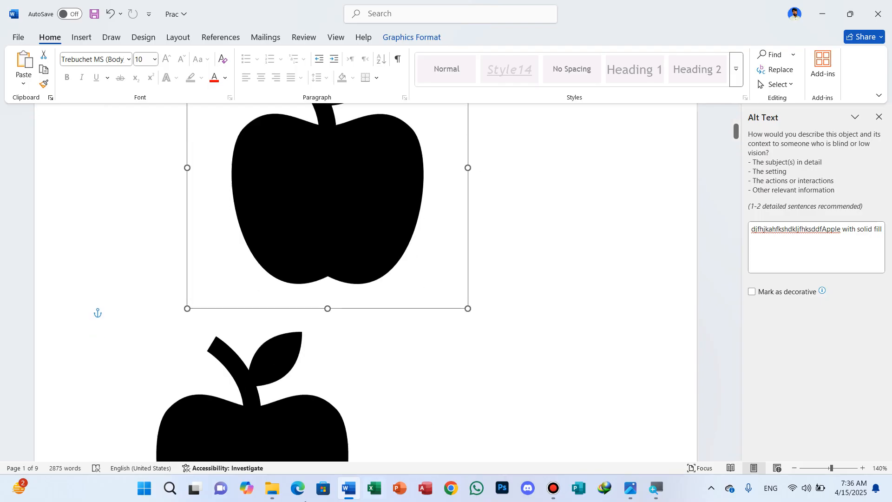
{"action": "left_click", "coordinate": [327, 396]}
{"action": "left_click", "coordinate": [407, 293]}
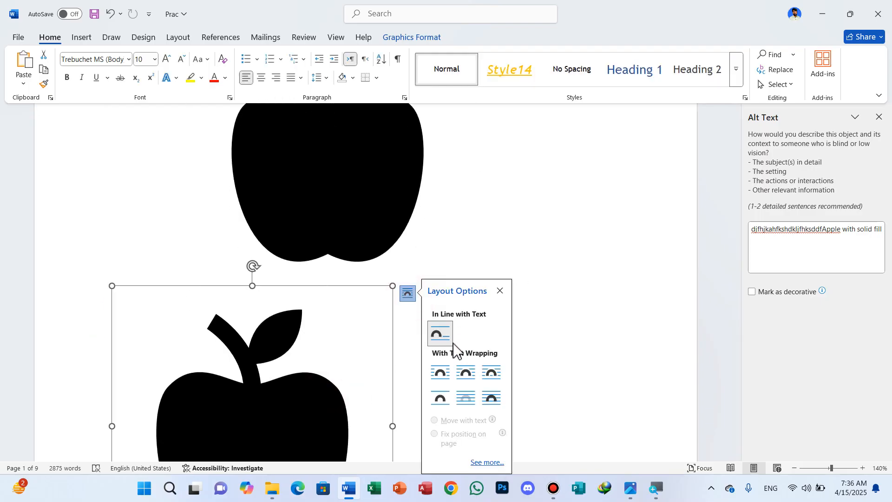
{"action": "left_click", "coordinate": [440, 372]}
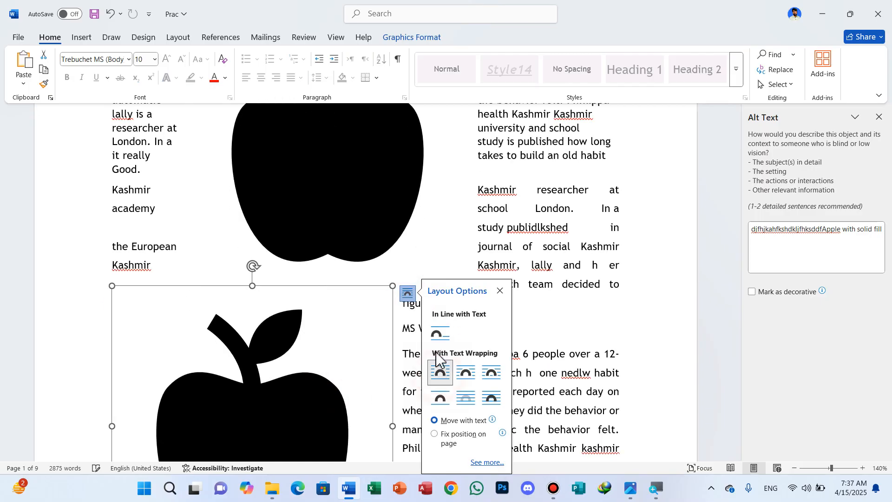
{"action": "left_click", "coordinate": [358, 306]}
Move the lower apple up so that it partly overlaps the upper apple, slightly offset to its right
{"action": "left_click_drag", "start_coordinate": [286, 345], "coordinate": [456, 98]}
{"action": "scroll", "coordinate": [522, 264], "scroll_direction": "up", "scroll_amount": 5}
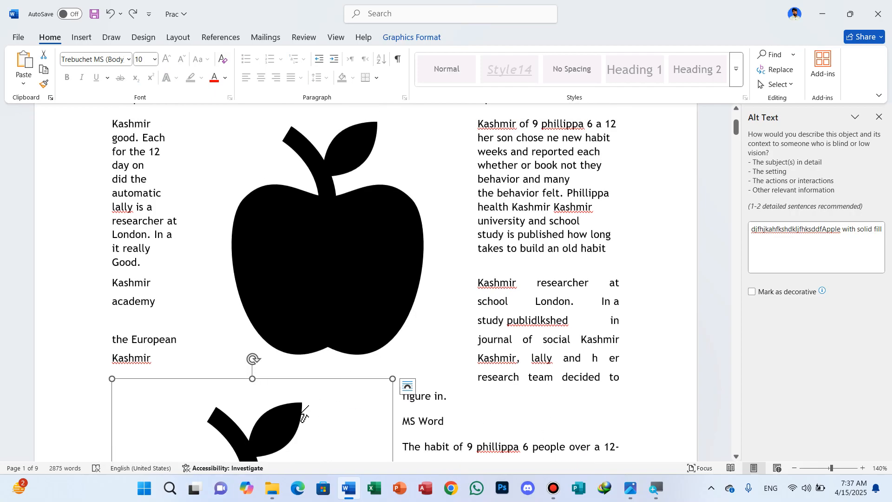
{"action": "left_click_drag", "start_coordinate": [298, 420], "coordinate": [528, 158]}
{"action": "left_click", "coordinate": [477, 314]}
{"action": "left_click_drag", "start_coordinate": [418, 276], "coordinate": [405, 269]}
Fill the front apple with blue
{"action": "left_click", "coordinate": [424, 39]}
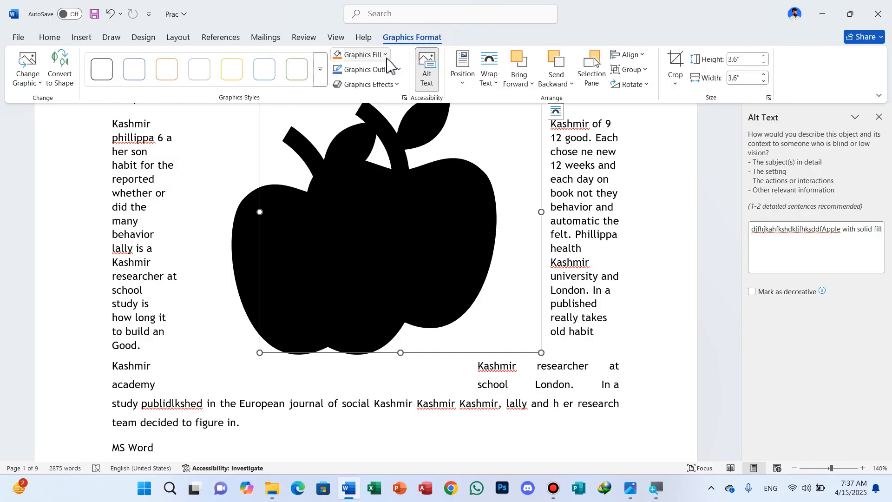
{"action": "left_click", "coordinate": [386, 54]}
{"action": "left_click", "coordinate": [402, 112]}
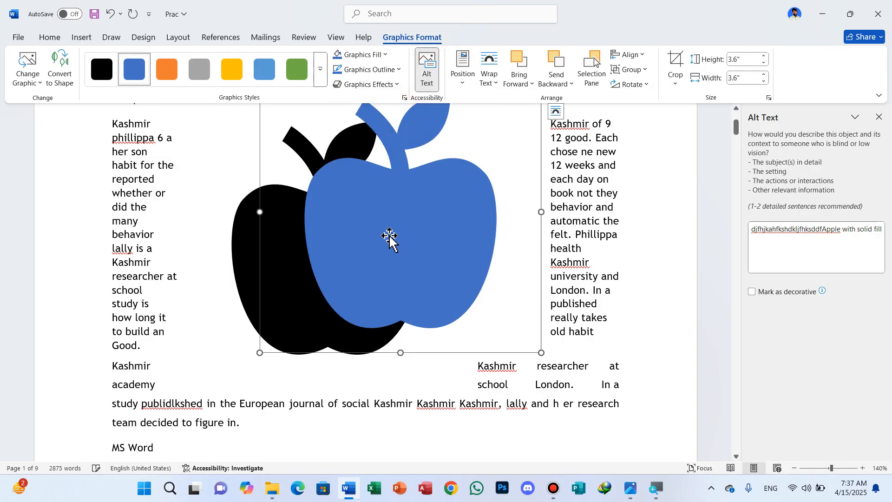
Send the blue apple backward behind the black one, bring it forward again, and deselect it
{"action": "left_click", "coordinate": [555, 74]}
{"action": "left_click", "coordinate": [524, 78]}
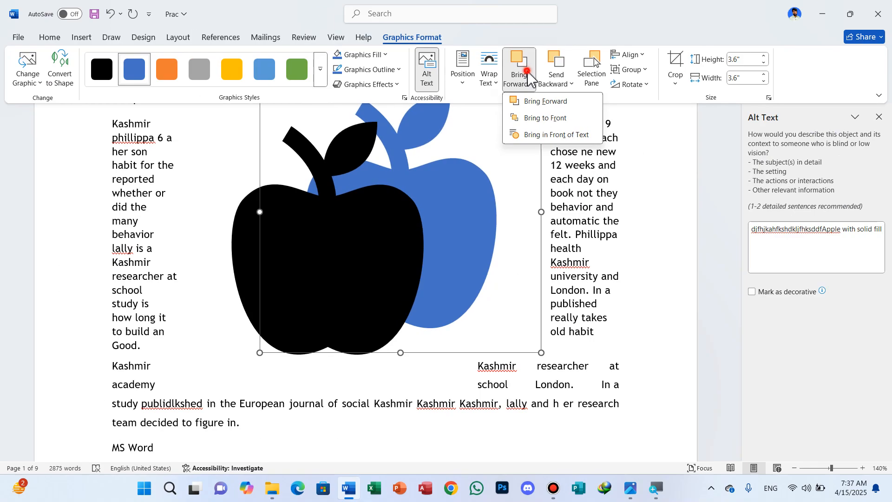
{"action": "left_click", "coordinate": [528, 74]}
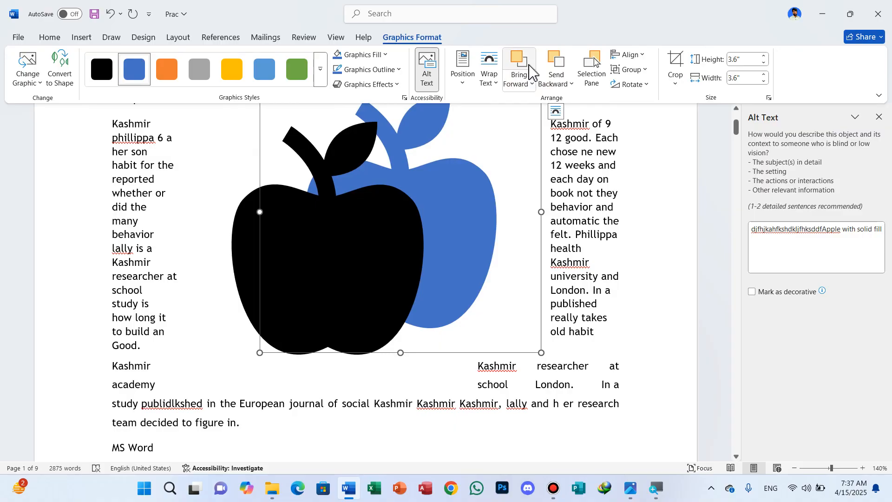
{"action": "left_click", "coordinate": [529, 65]}
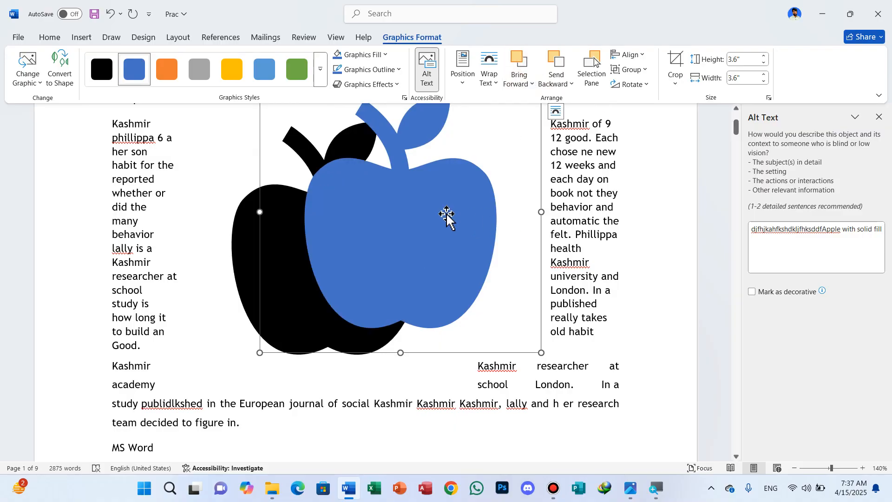
{"action": "left_click", "coordinate": [651, 203]}
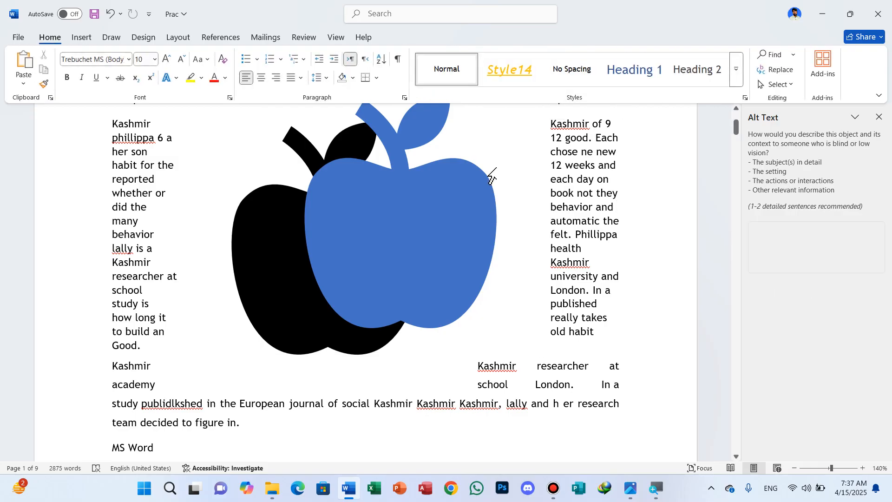
Insert nine blank lines before the "Computer Operator" heading to push the text down
{"action": "scroll", "coordinate": [329, 171], "scroll_direction": "up", "scroll_amount": 3}
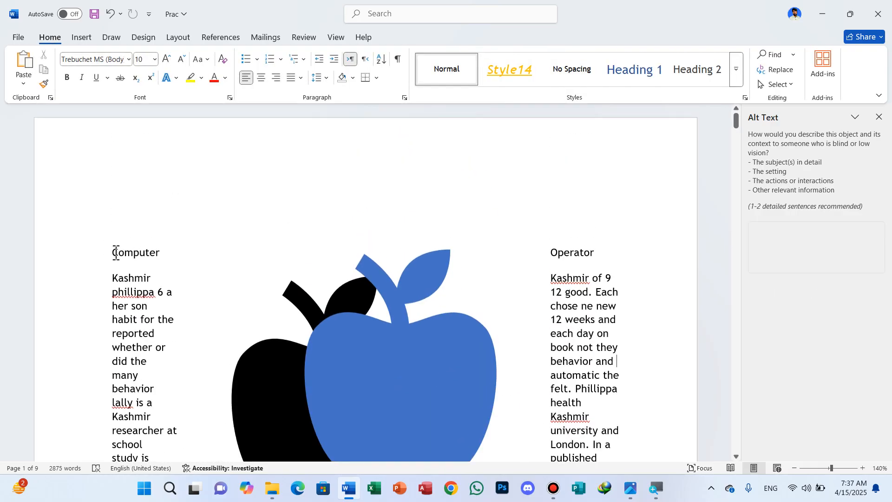
{"action": "left_click", "coordinate": [113, 252]}
{"action": "key", "text": "Return"}
{"action": "key", "text": "Return"}
{"action": "key", "text": "Return"}
{"action": "key", "text": "Return"}
{"action": "key", "text": "Return"}
{"action": "key", "text": "Return"}
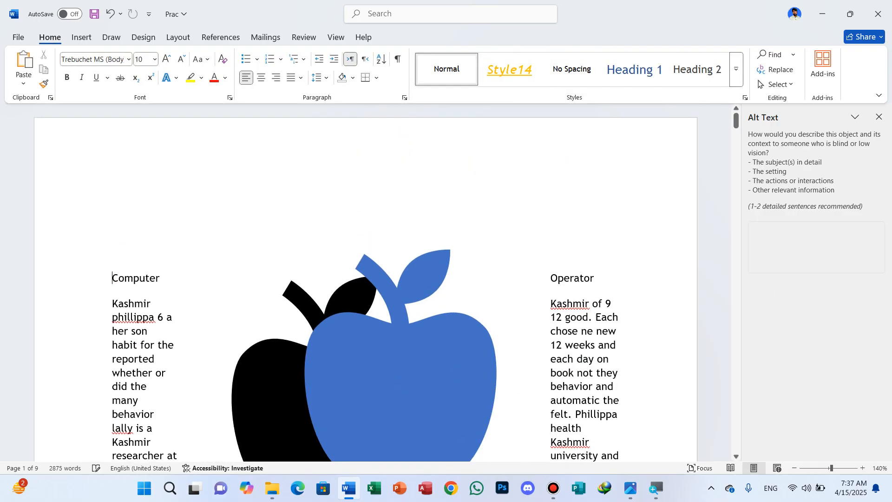
{"action": "key", "text": "Return"}
{"action": "key", "text": "Return"}
{"action": "key", "text": "Return"}
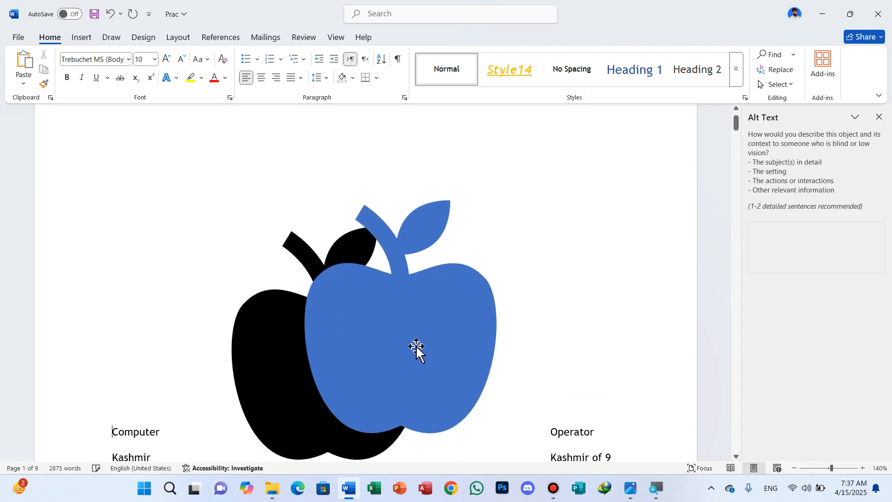
Hide the blue and black apples in turn using the Selection Pane, leaving both shown again
{"action": "left_click", "coordinate": [433, 319]}
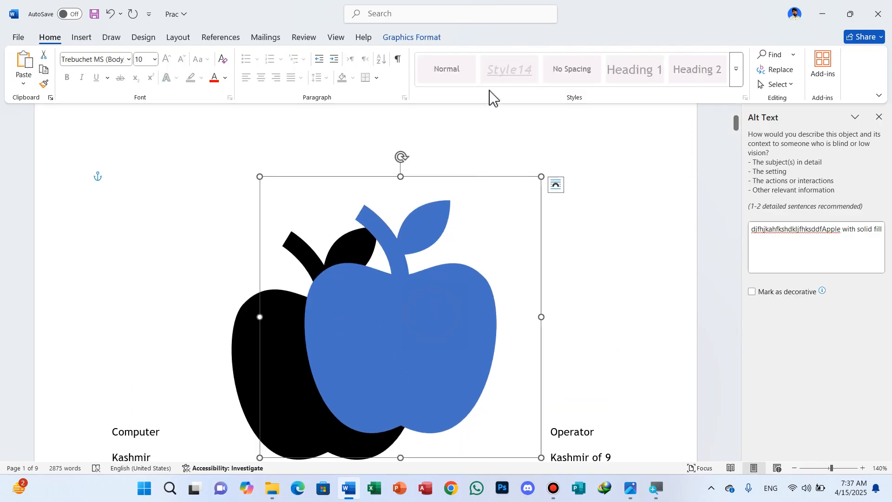
{"action": "left_click", "coordinate": [410, 38]}
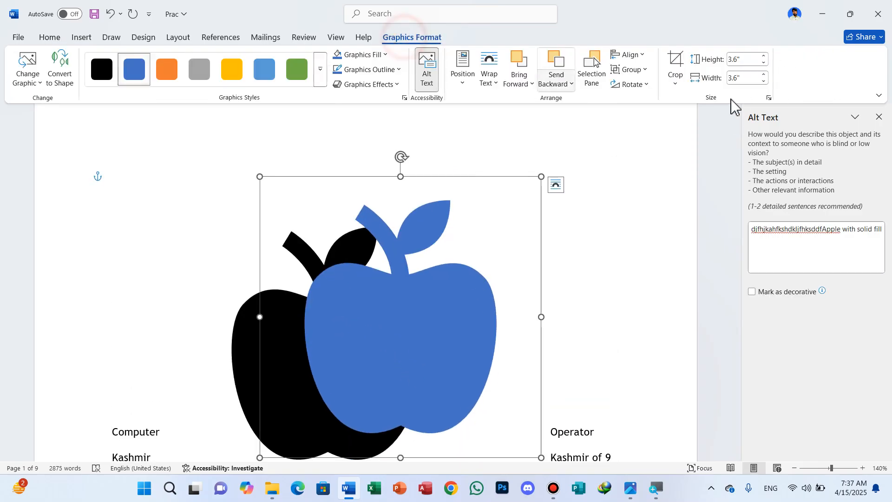
{"action": "left_click", "coordinate": [599, 86]}
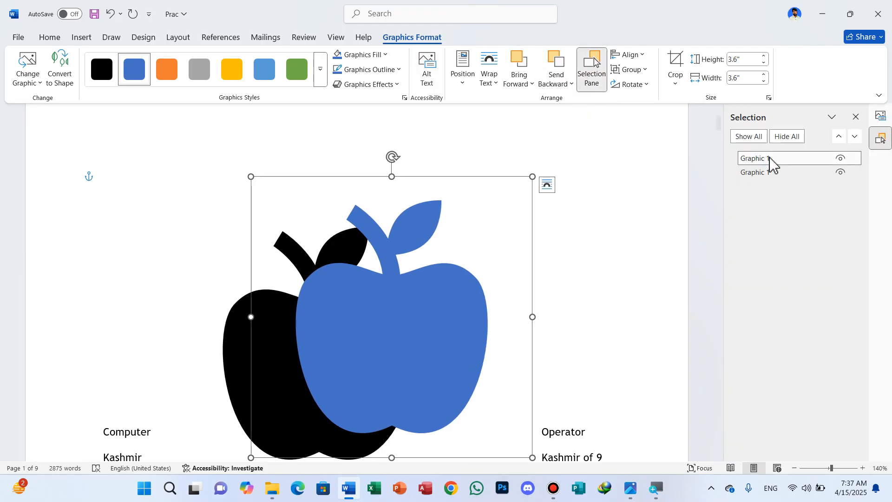
{"action": "left_click", "coordinate": [841, 159]}
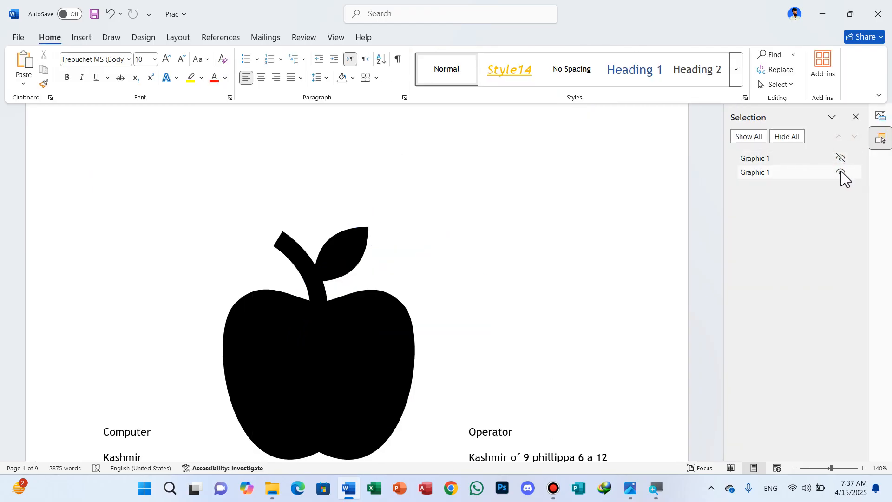
{"action": "left_click", "coordinate": [842, 172]}
{"action": "left_click", "coordinate": [842, 159]}
{"action": "left_click", "coordinate": [842, 172]}
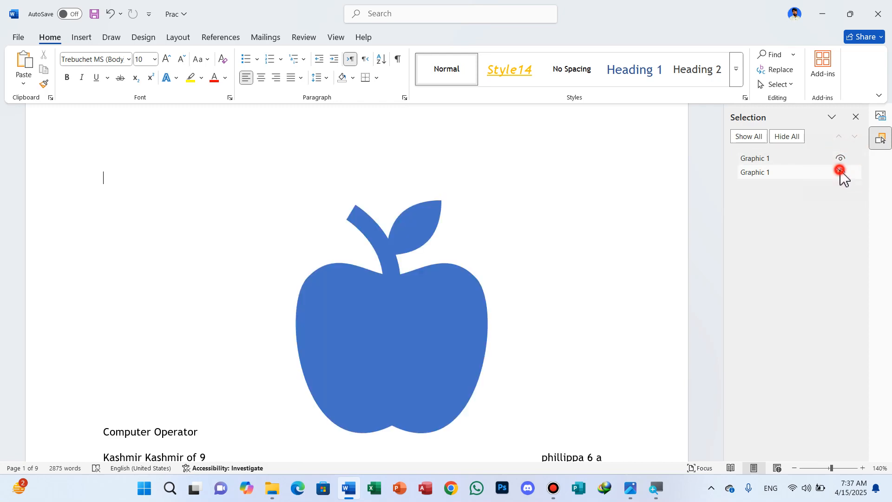
{"action": "left_click", "coordinate": [857, 116]}
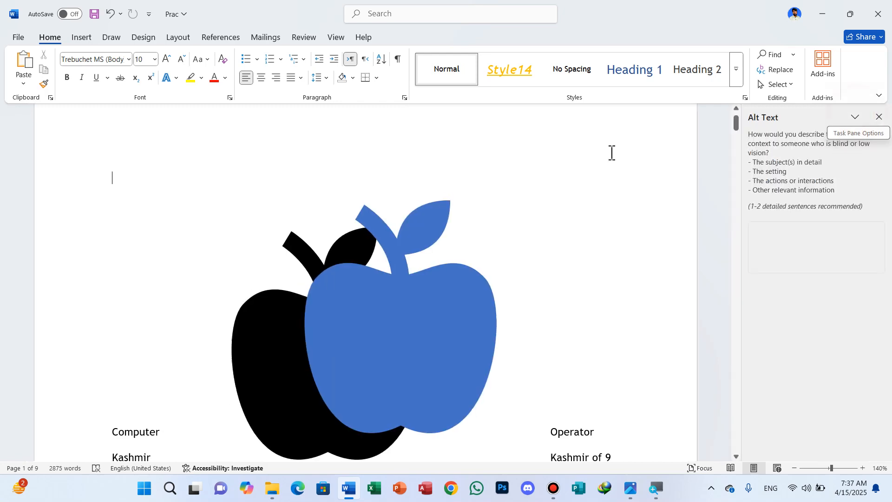
Align the blue apple to the left margin, and change its alignment to centered between the margins
{"action": "left_click", "coordinate": [396, 287]}
{"action": "left_click", "coordinate": [418, 42]}
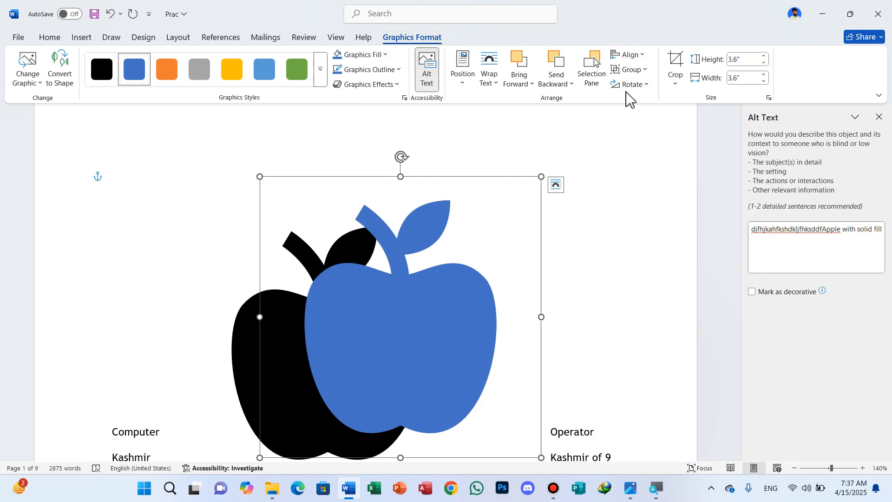
{"action": "left_click", "coordinate": [641, 56]}
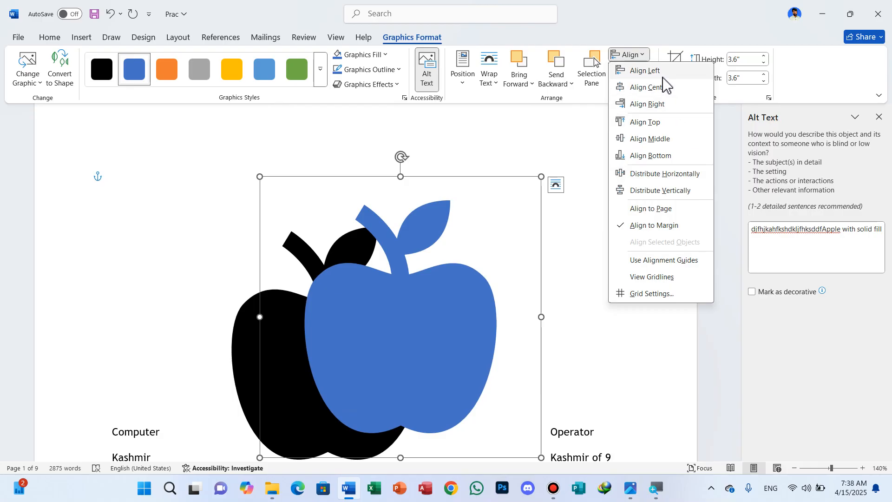
{"action": "left_click", "coordinate": [658, 73]}
{"action": "left_click", "coordinate": [643, 55]}
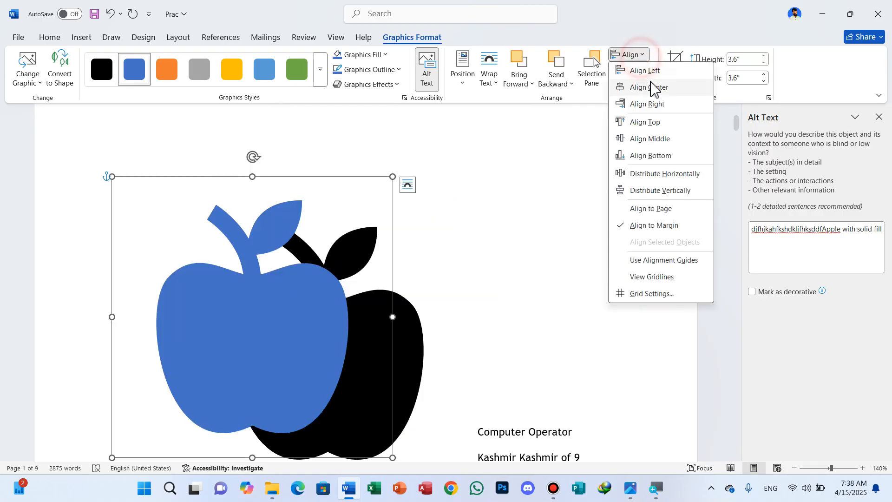
{"action": "left_click", "coordinate": [651, 87]}
Align the blue apple to the right margin and vertically to the middle between the margins
{"action": "left_click", "coordinate": [643, 55]}
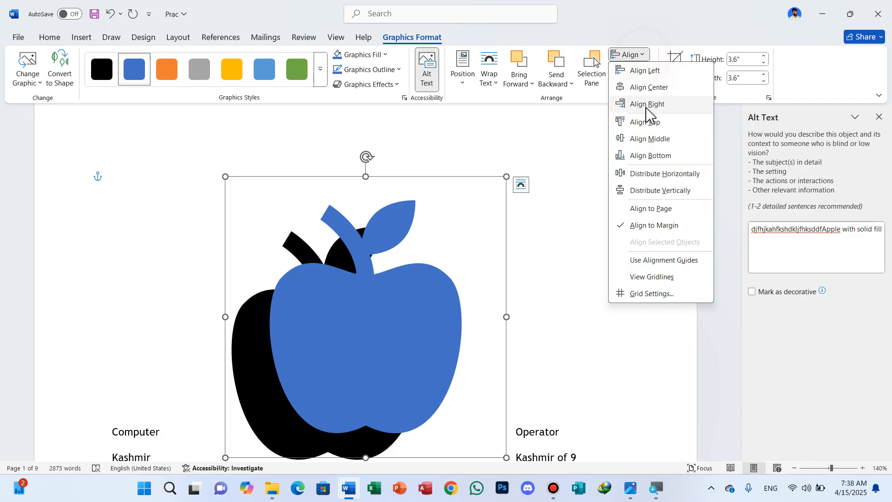
{"action": "left_click", "coordinate": [648, 104]}
{"action": "left_click", "coordinate": [642, 55]}
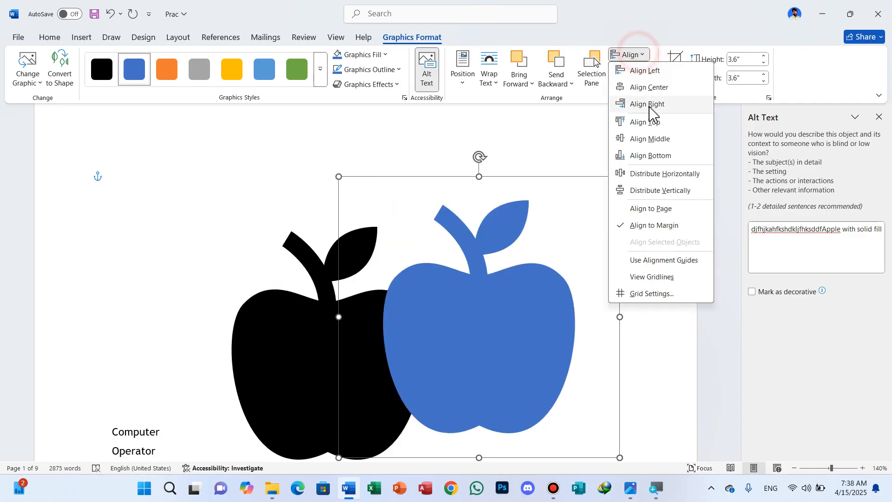
{"action": "left_click", "coordinate": [645, 142]}
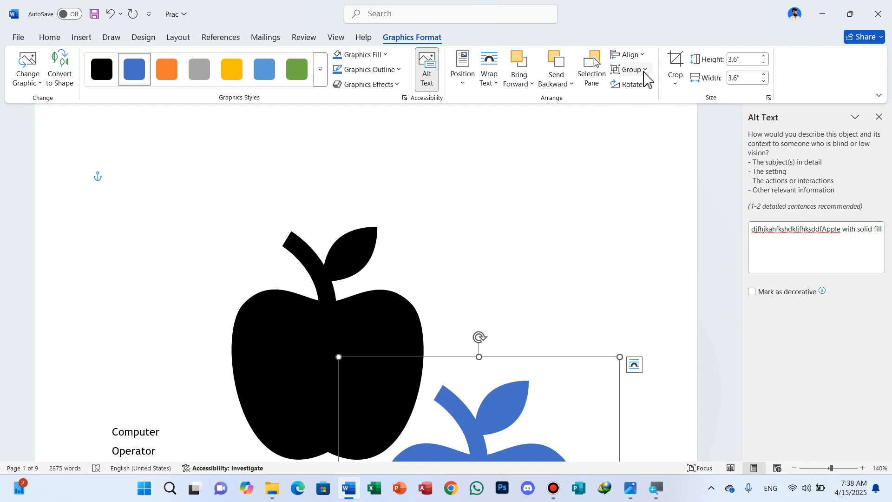
Group the black and blue apples into a single object
{"action": "left_click", "coordinate": [362, 279]}
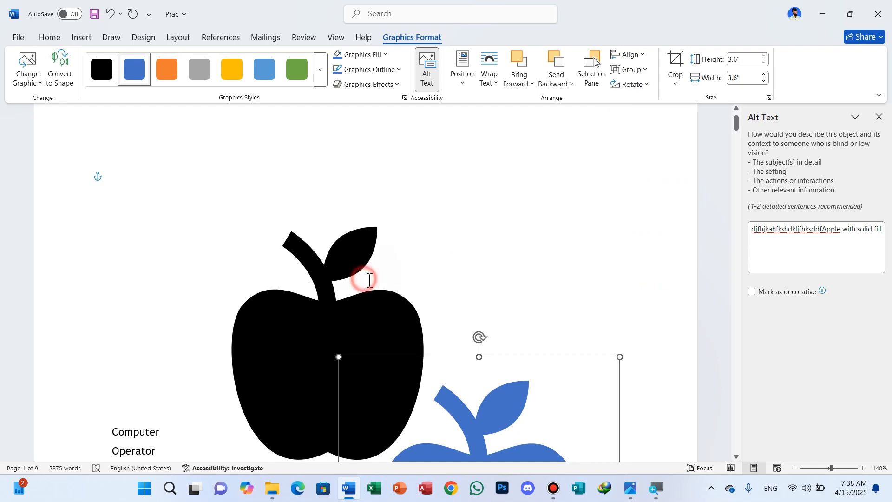
{"action": "left_click", "coordinate": [361, 259]}
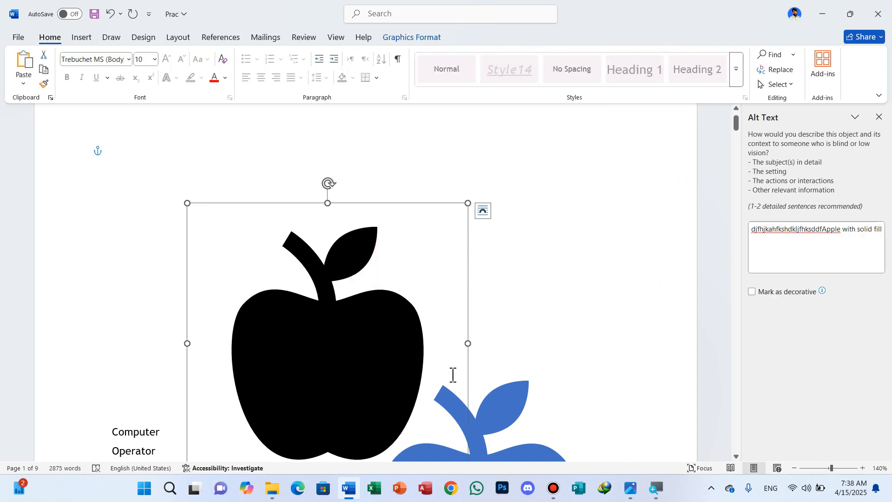
{"action": "left_click", "coordinate": [504, 407], "text": "shift"}
{"action": "left_click", "coordinate": [421, 36]}
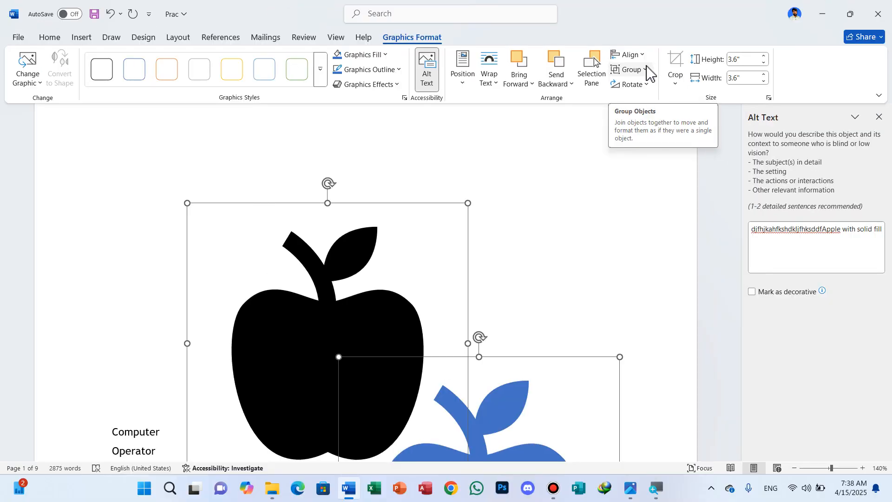
{"action": "left_click", "coordinate": [650, 70]}
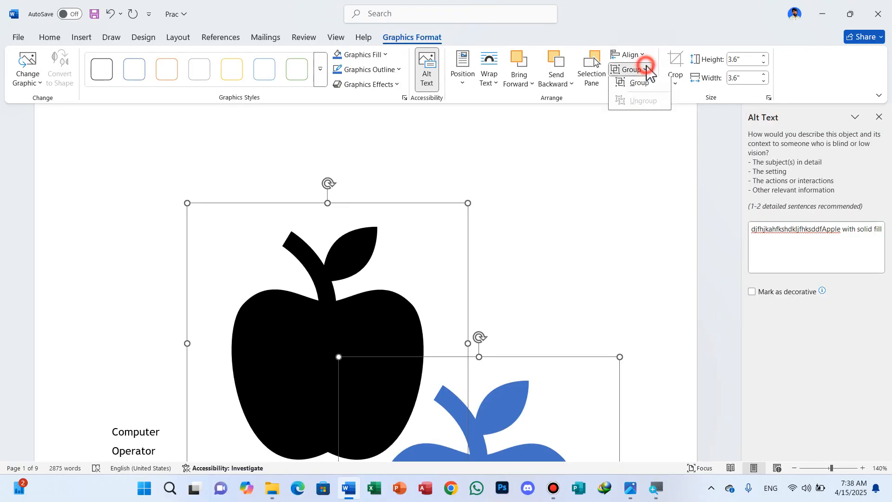
{"action": "left_click", "coordinate": [639, 86]}
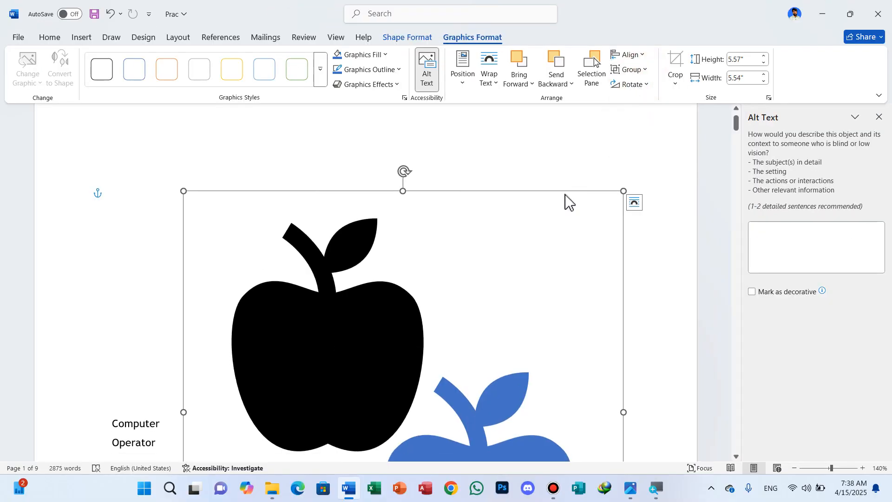
Ungroup the two apples and deselect them
{"action": "left_click", "coordinate": [647, 72]}
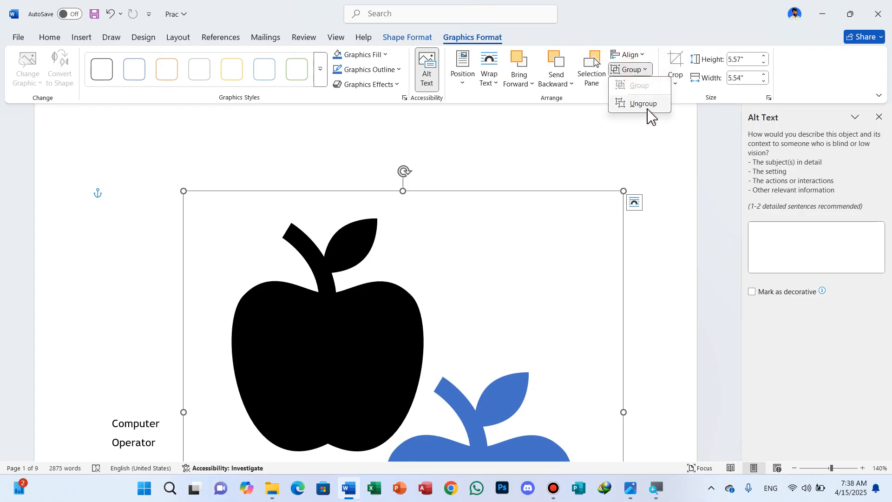
{"action": "left_click", "coordinate": [648, 103]}
{"action": "left_click", "coordinate": [490, 250]}
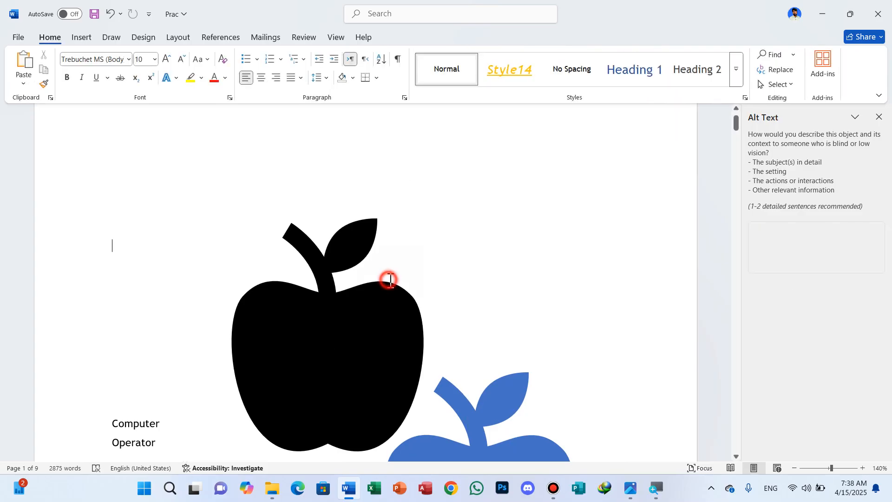
Preview the black apple rotated right by 90° without applying the rotation
{"action": "left_click", "coordinate": [395, 304]}
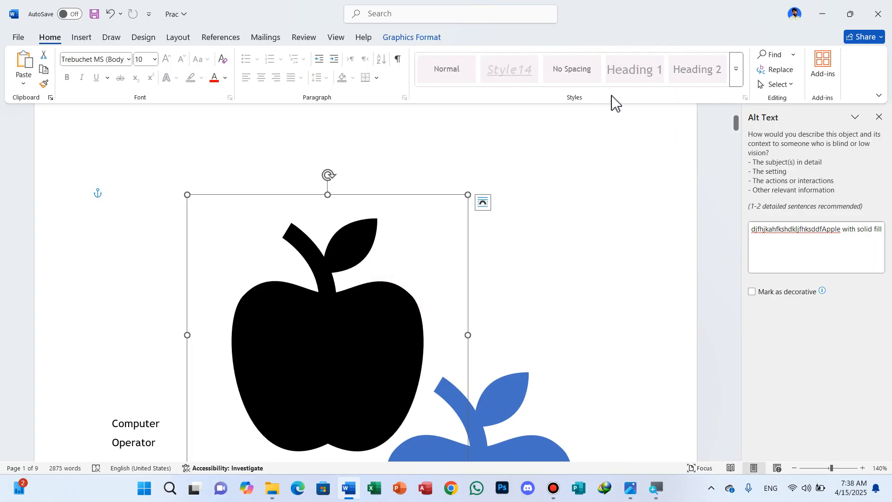
{"action": "left_click", "coordinate": [398, 37]}
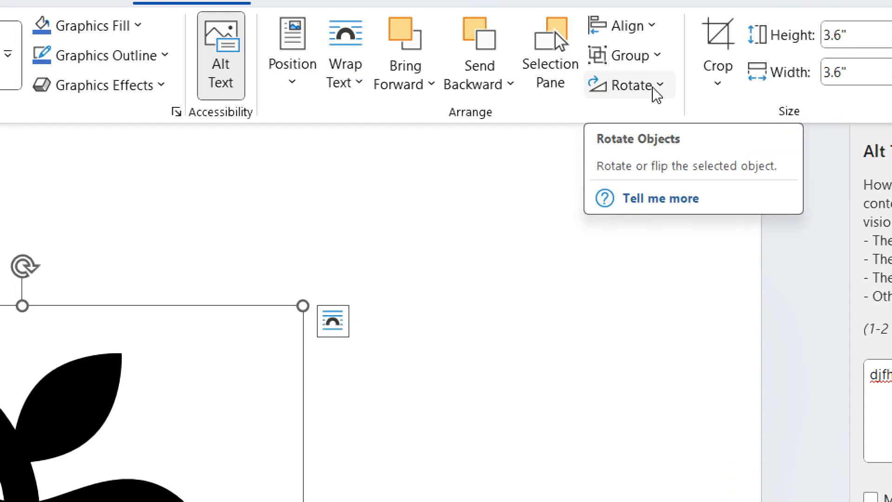
{"action": "left_click", "coordinate": [645, 85]}
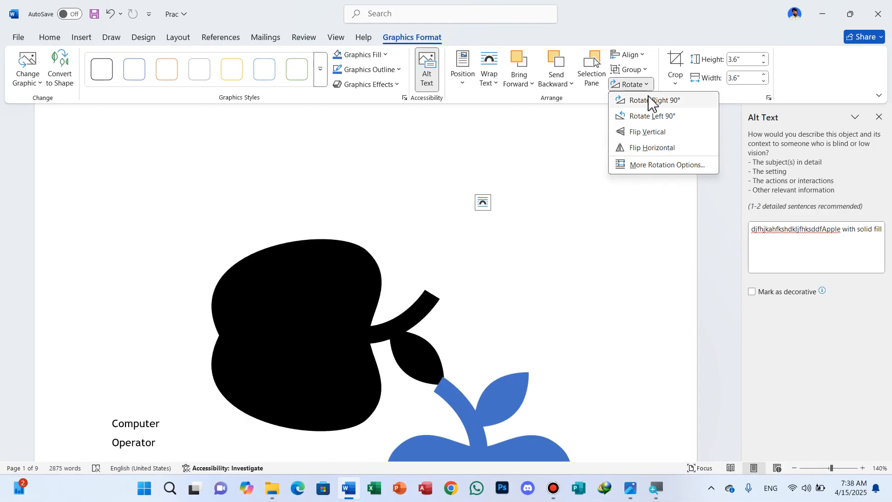
{"action": "left_click", "coordinate": [635, 85]}
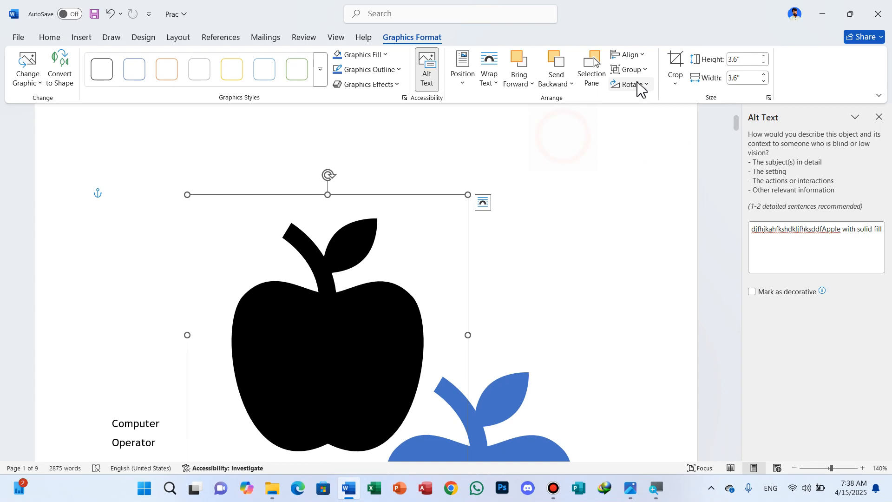
Crop the black apple from its upper-right corner to about 2.05" high by 2.18" wide, and undo the crop
{"action": "left_click", "coordinate": [673, 84]}
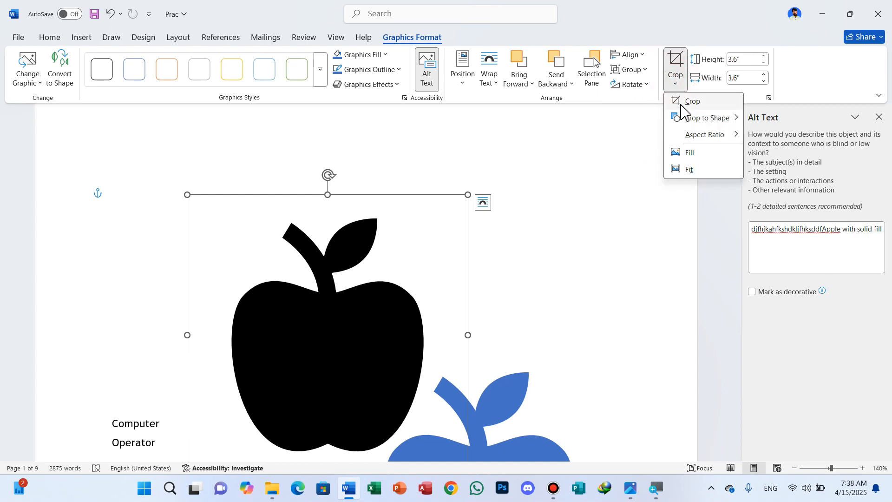
{"action": "left_click", "coordinate": [681, 102]}
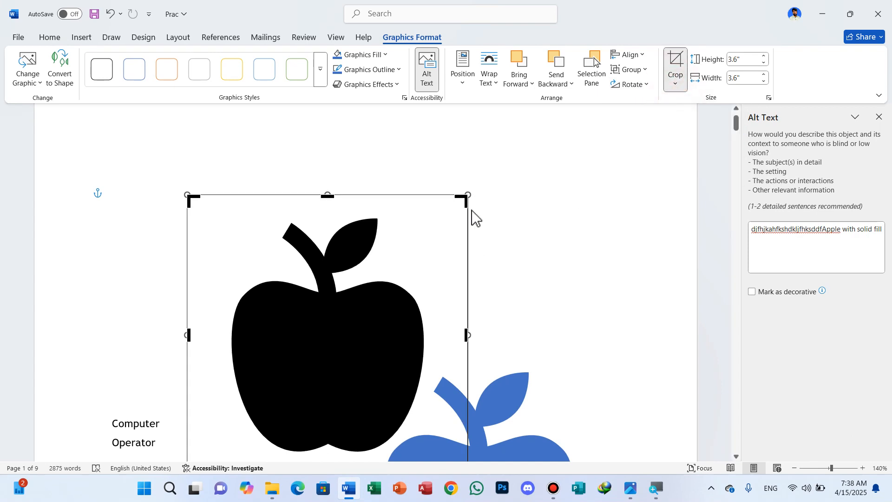
{"action": "left_click_drag", "start_coordinate": [460, 197], "coordinate": [357, 316]}
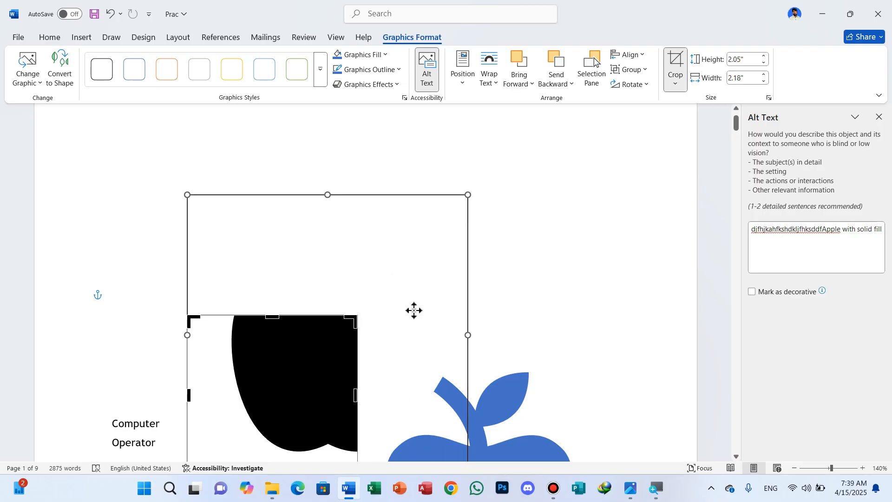
{"action": "key", "text": "ctrl+z"}
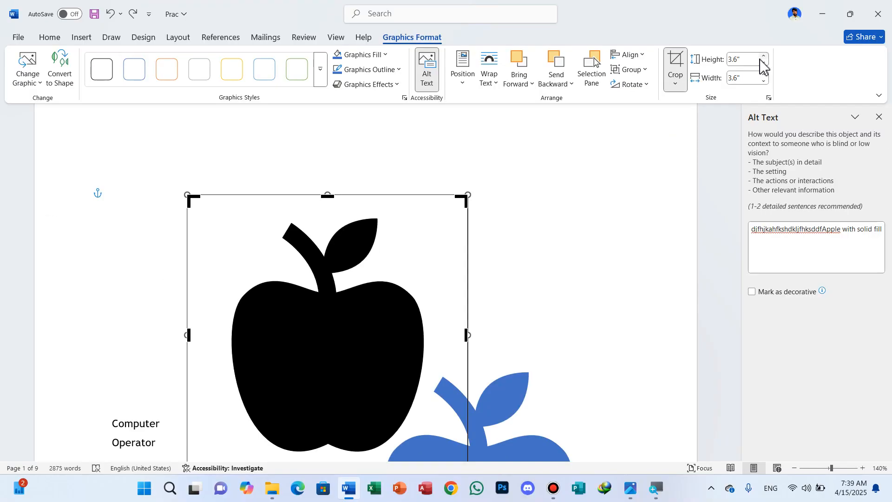
Delete the black apple and the blue apple from the page
{"action": "left_click", "coordinate": [606, 238]}
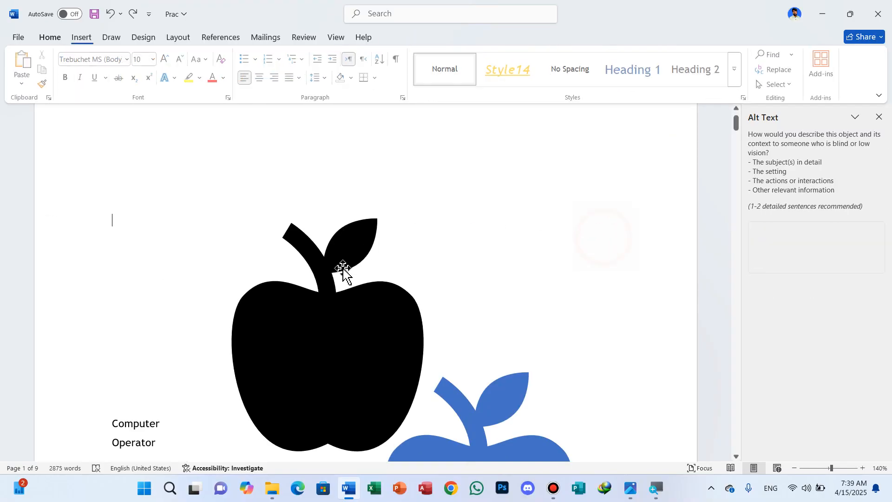
{"action": "left_click", "coordinate": [342, 269]}
{"action": "key", "text": "Delete"}
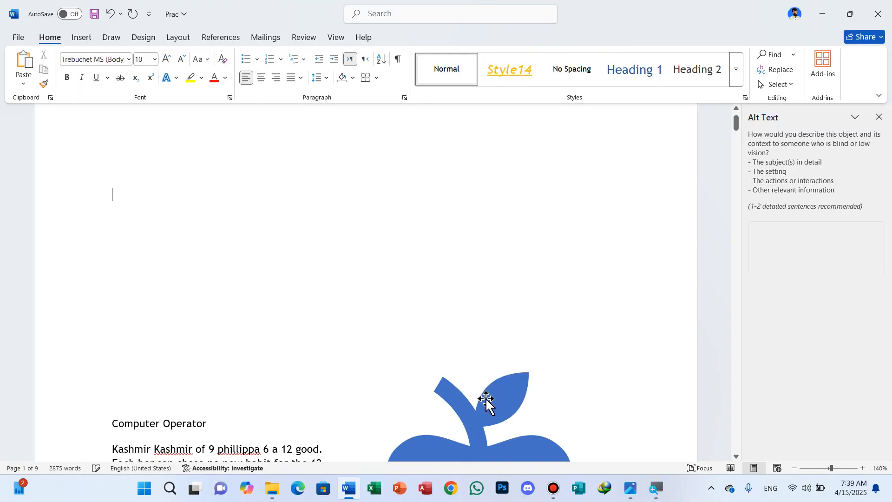
{"action": "left_click", "coordinate": [494, 390]}
{"action": "scroll", "coordinate": [245, 235], "scroll_direction": "up", "scroll_amount": 2}
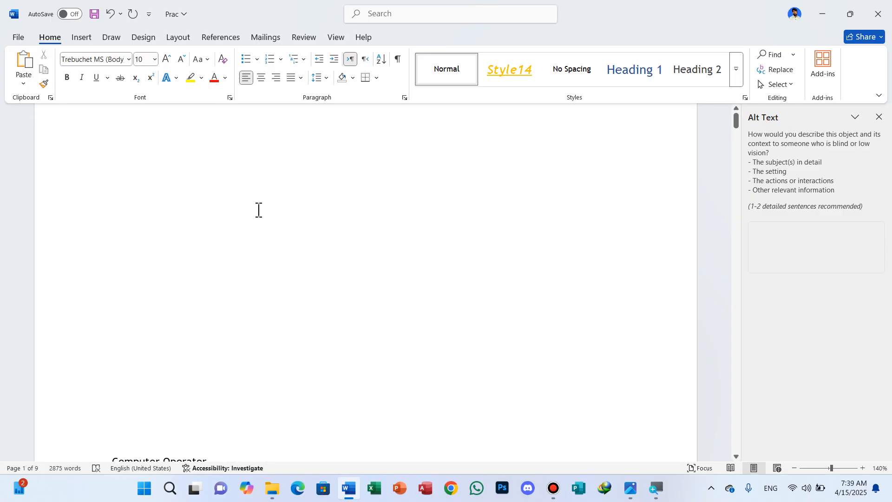
Draw a rounded rectangle about 1.89" high by 1.94" wide near the top centre of the blank page
{"action": "left_click", "coordinate": [125, 177]}
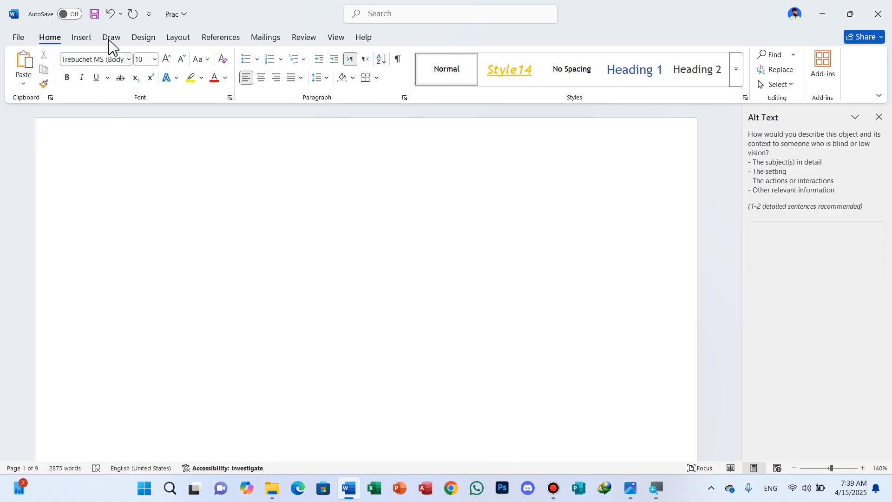
{"action": "left_click", "coordinate": [91, 40]}
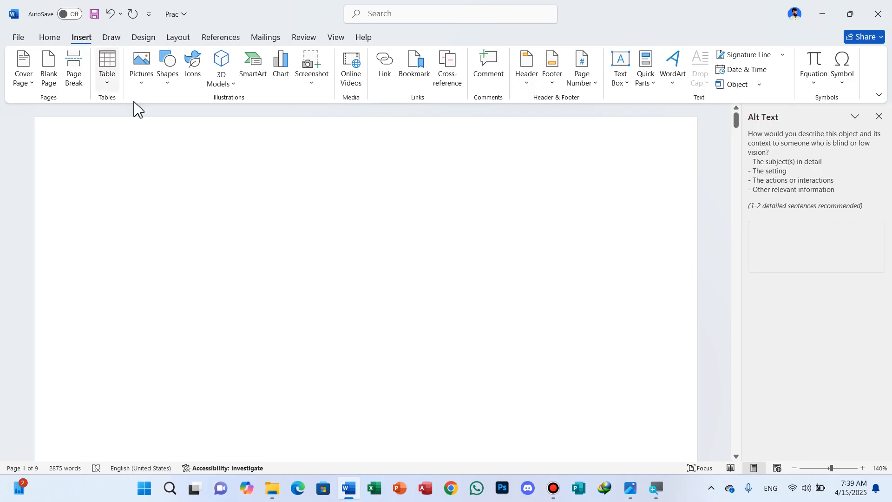
{"action": "left_click", "coordinate": [233, 87]}
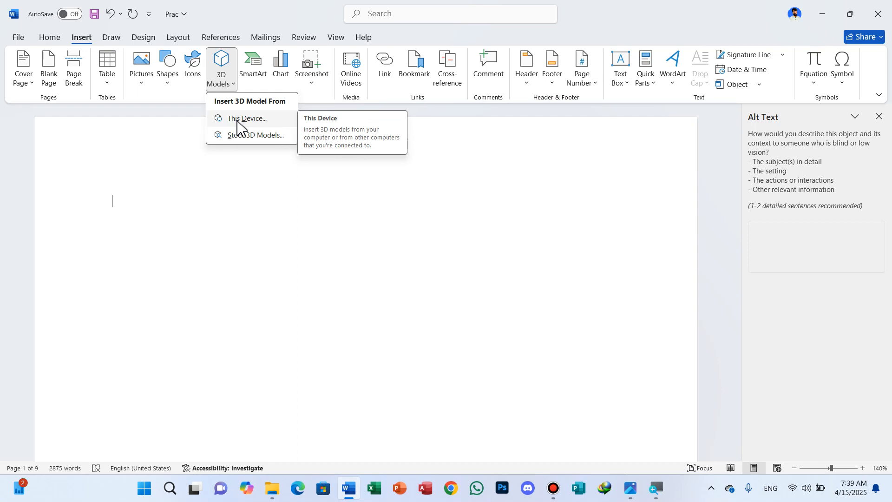
{"action": "left_click", "coordinate": [169, 83]}
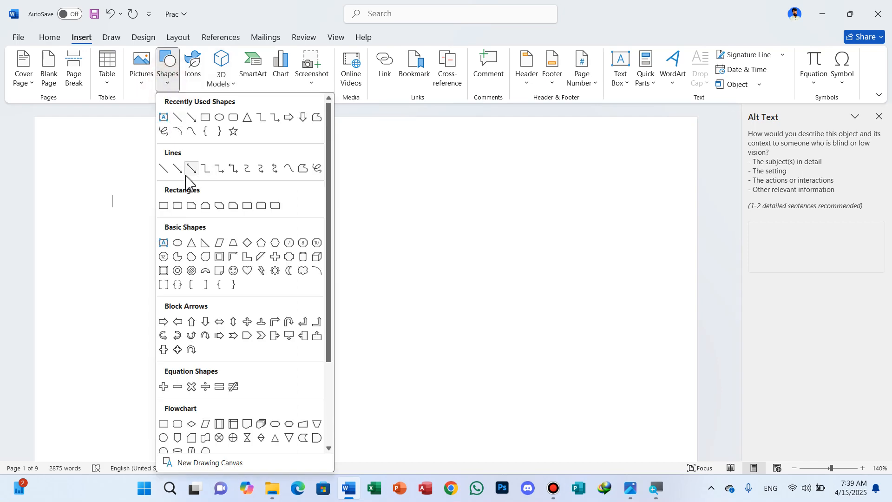
{"action": "left_click", "coordinate": [177, 205]}
{"action": "left_click_drag", "start_coordinate": [333, 179], "coordinate": [484, 328]}
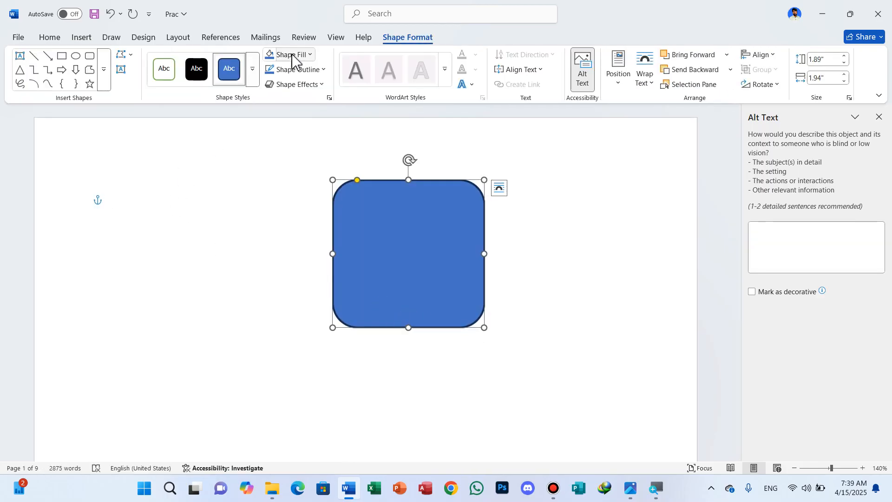
Apply the first preset effect in the third row of presets to the rounded rectangle, giving it a thick, angled 3-D look
{"action": "left_click", "coordinate": [324, 85]}
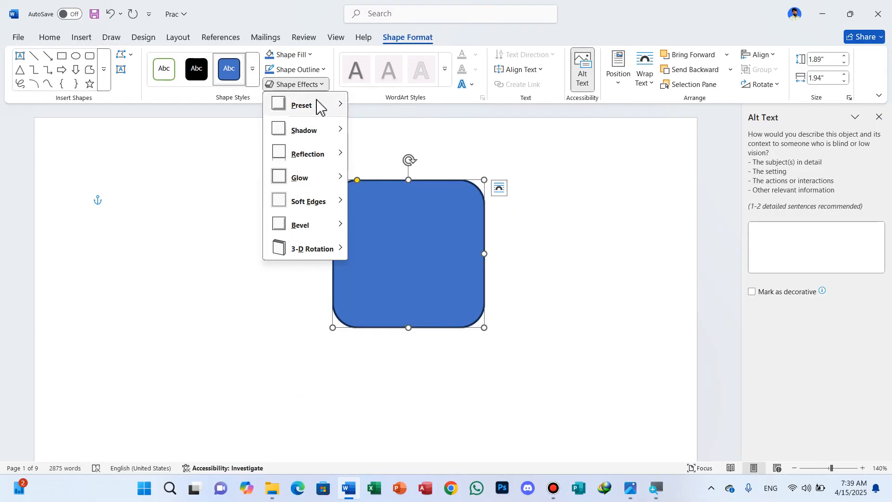
{"action": "left_click", "coordinate": [301, 116]}
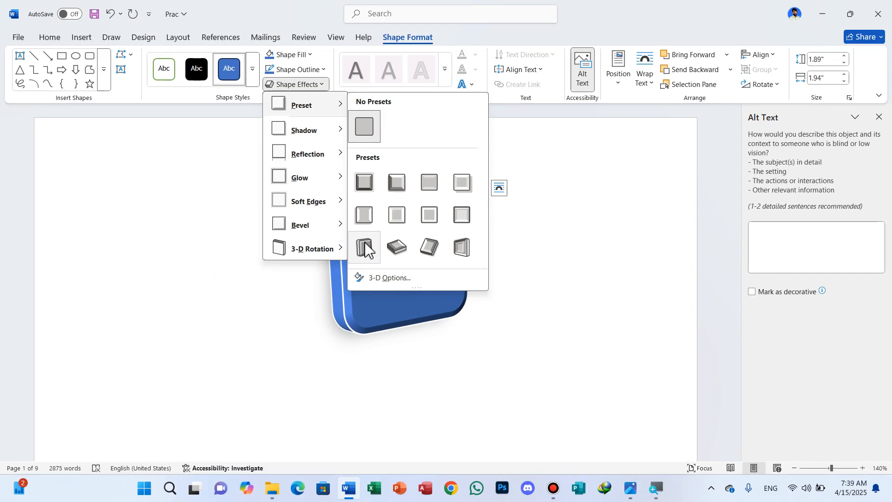
{"action": "left_click", "coordinate": [365, 251]}
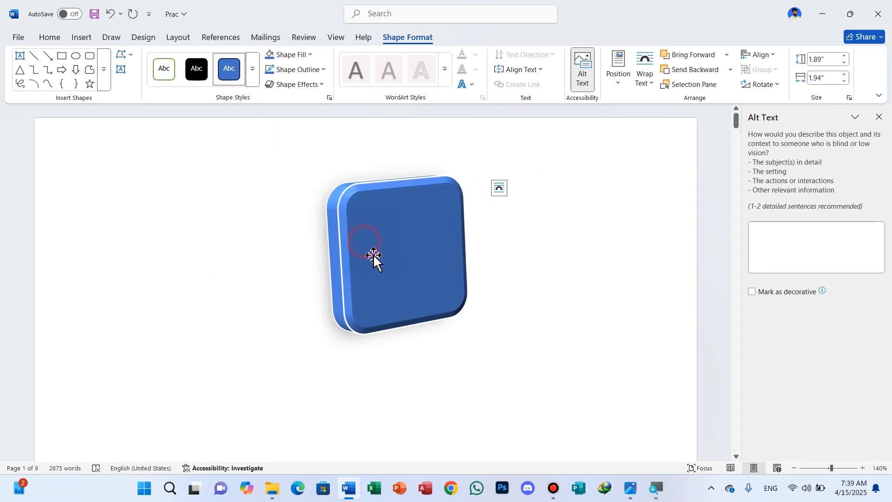
Shrink the rounded rectangle to about 1.26" high by 1.23" wide, and delete it
{"action": "left_click_drag", "start_coordinate": [484, 329], "coordinate": [428, 278]}
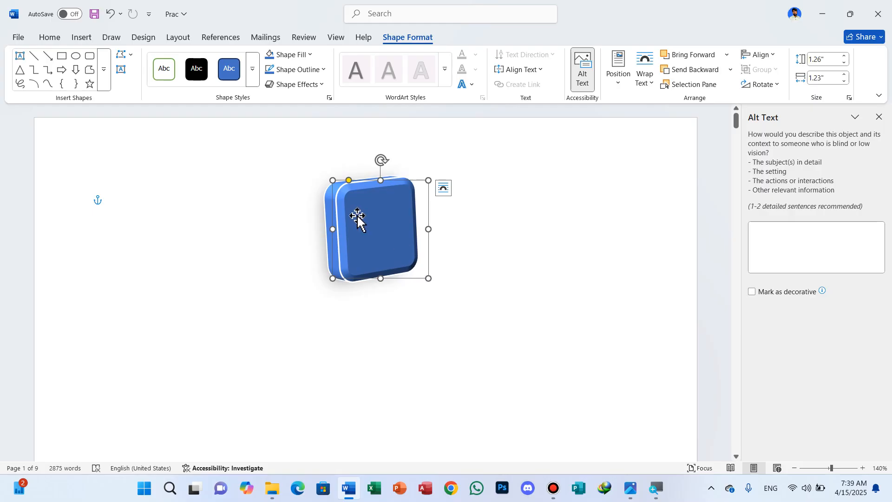
{"action": "key", "text": "Delete"}
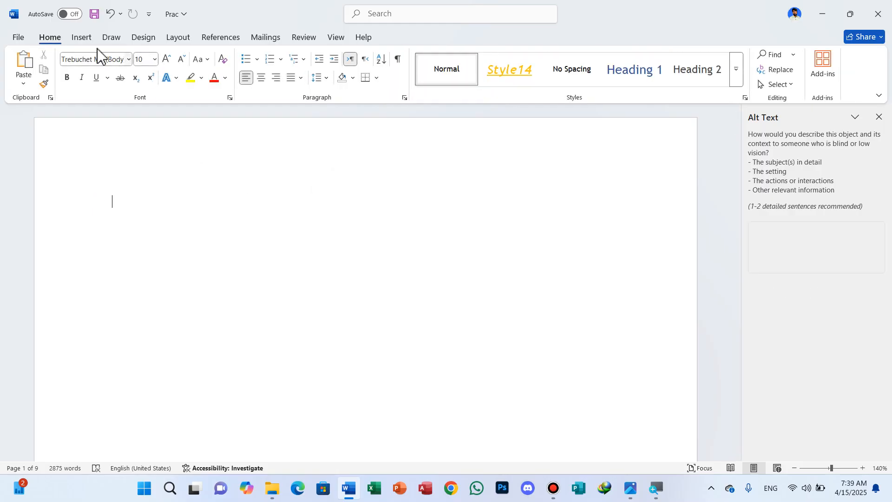
Check the stock and This Device sources for inserting a 3D model, closing the file chooser without inserting anything
{"action": "left_click", "coordinate": [82, 41]}
{"action": "left_click", "coordinate": [232, 84]}
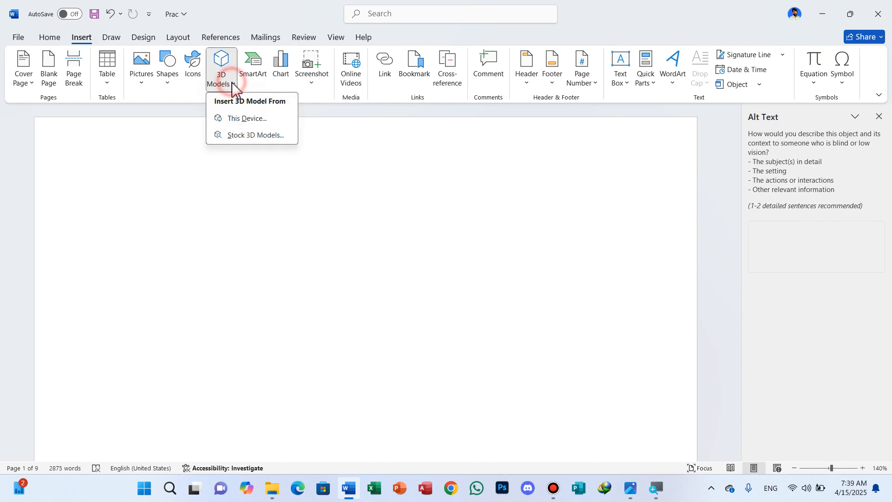
{"action": "left_click", "coordinate": [253, 137]}
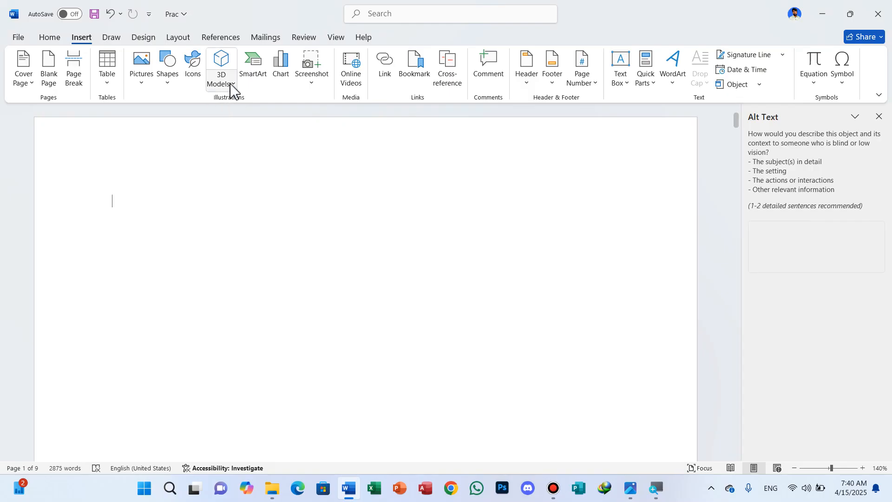
{"action": "left_click", "coordinate": [228, 83]}
{"action": "left_click", "coordinate": [251, 120]}
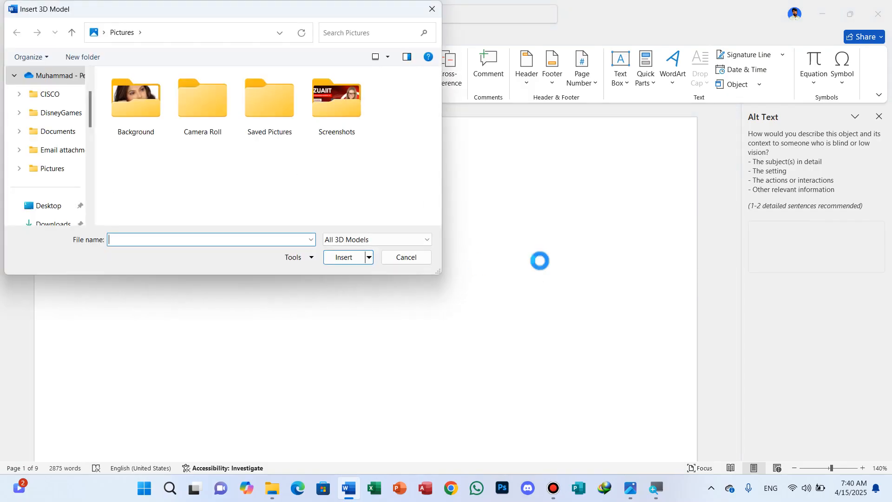
{"action": "left_click", "coordinate": [415, 266]}
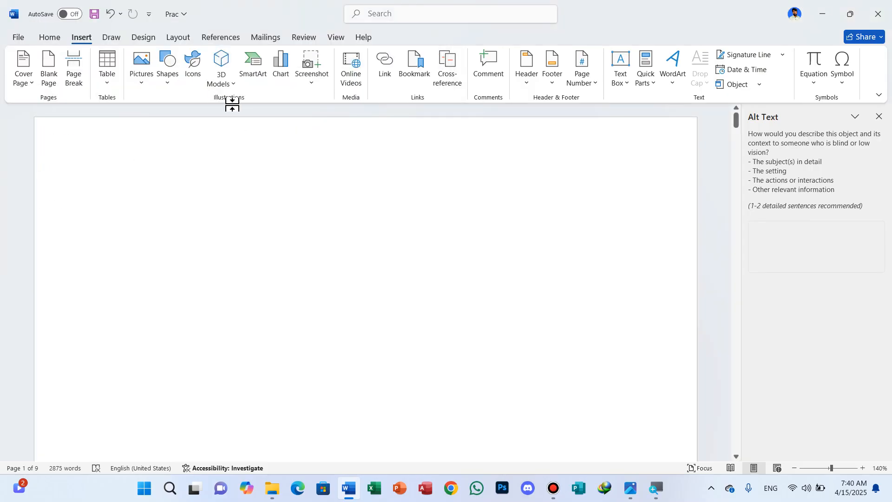
Insert a SmartArt graphic using the Hierarchy layout from the Hierarchy category, after looking through the Process and Cycle layouts
{"action": "left_click", "coordinate": [255, 69]}
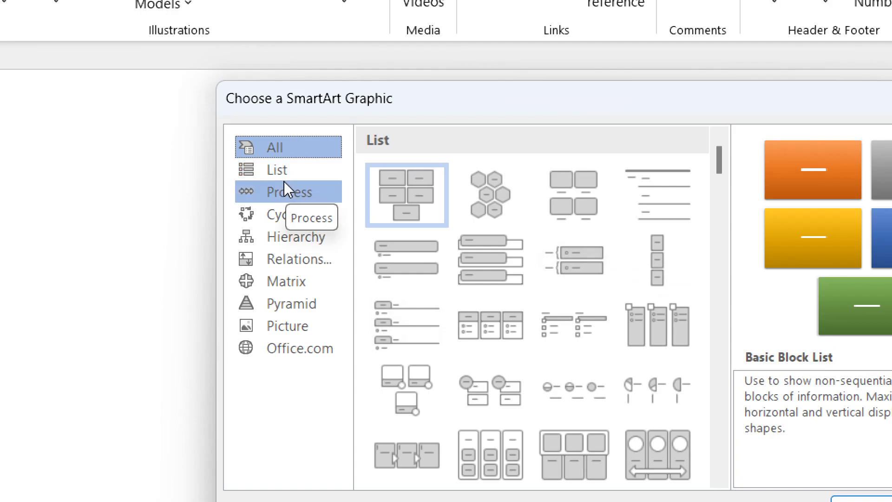
{"action": "left_click", "coordinate": [284, 182]}
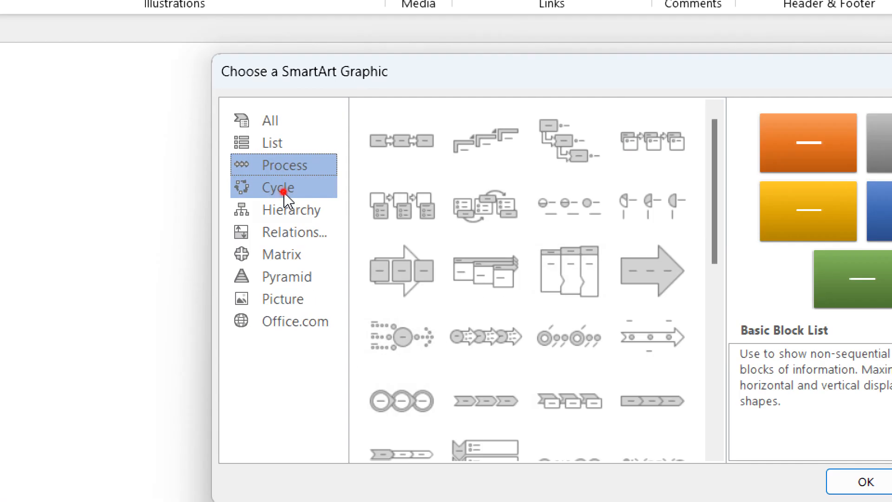
{"action": "left_click", "coordinate": [285, 192]}
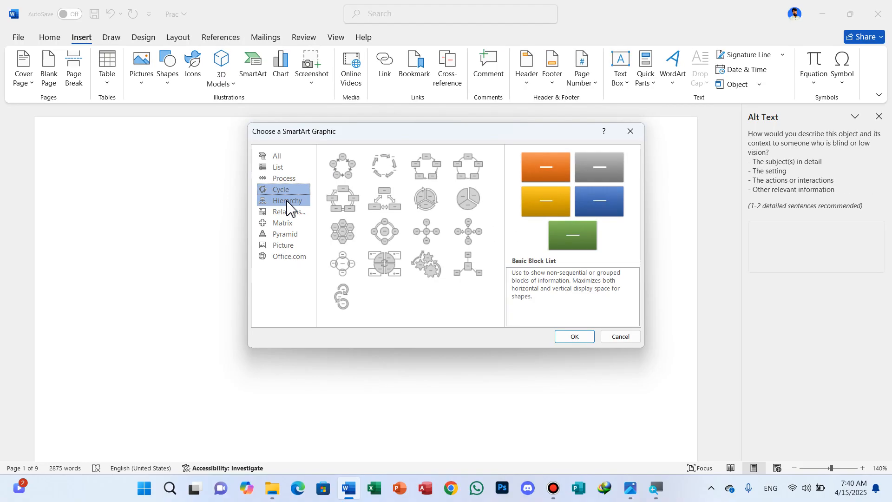
{"action": "left_click", "coordinate": [292, 211]}
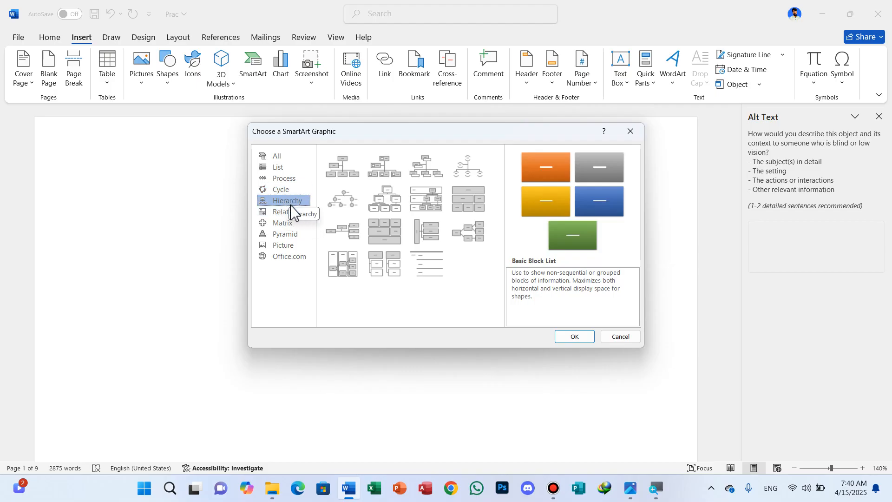
{"action": "left_click", "coordinate": [393, 199]}
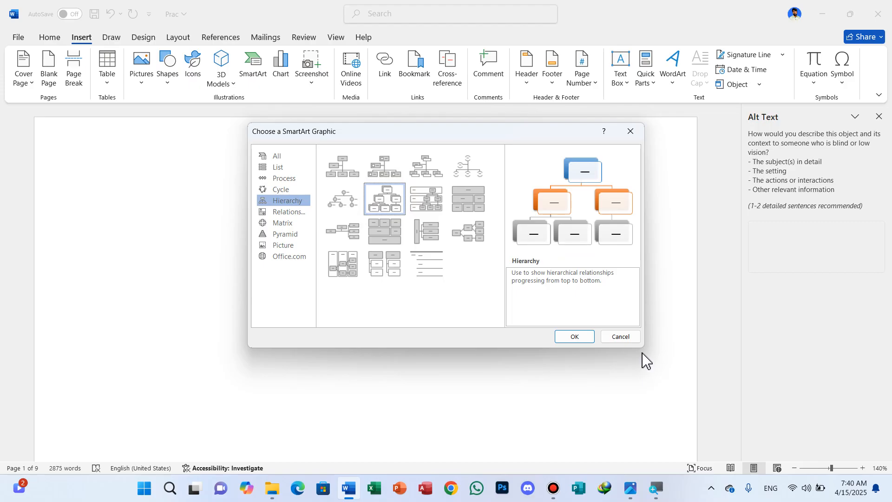
{"action": "left_click", "coordinate": [576, 338]}
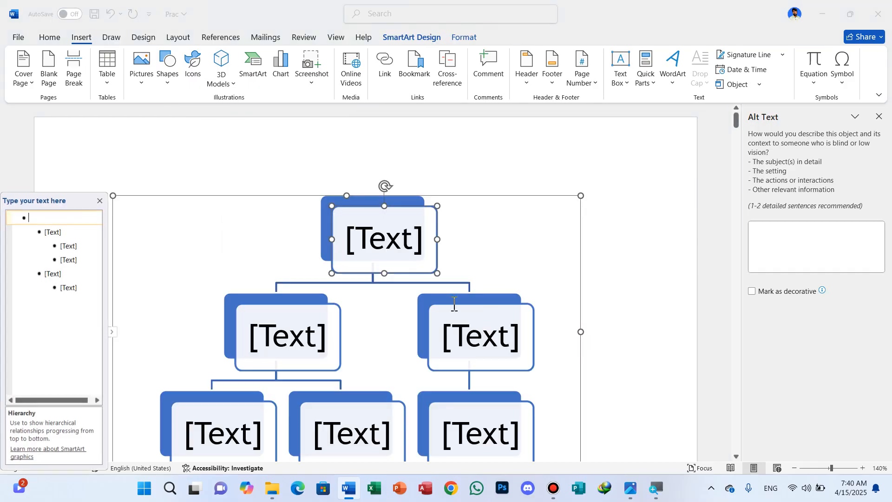
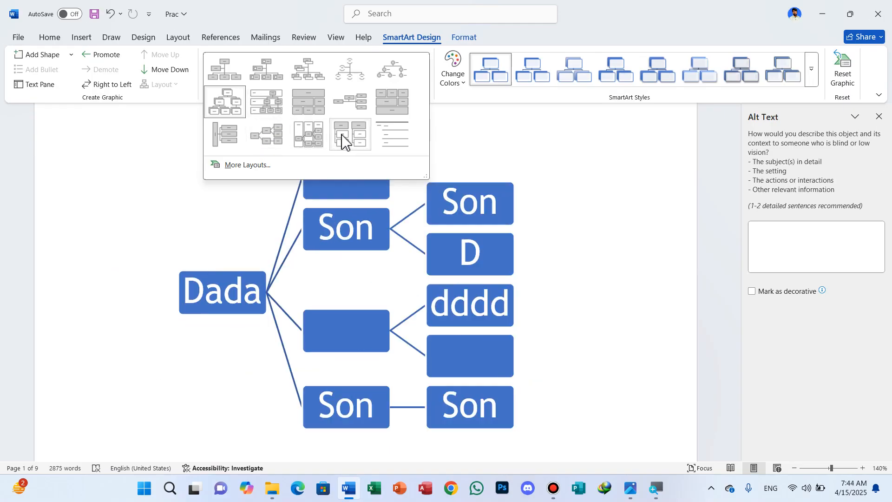
Check the full list of SmartArt layouts for the hierarchy chart, leaving it without choosing one
{"action": "left_click", "coordinate": [251, 167]}
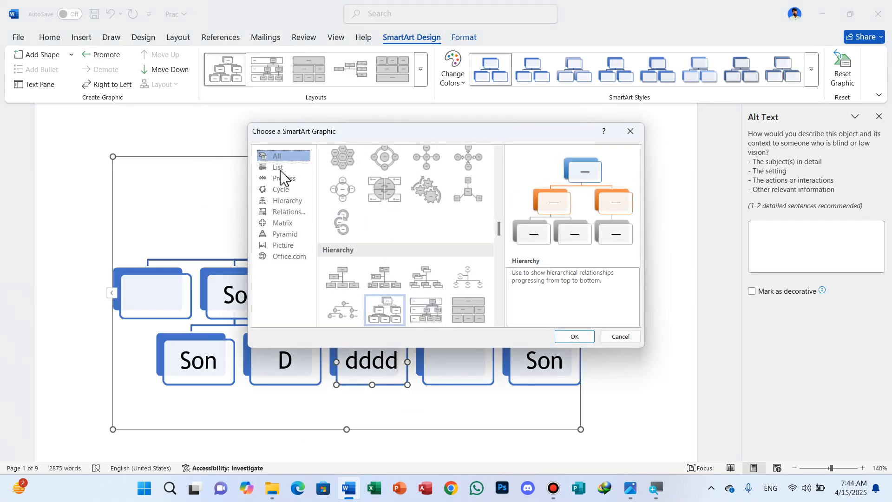
{"action": "left_click", "coordinate": [630, 337]}
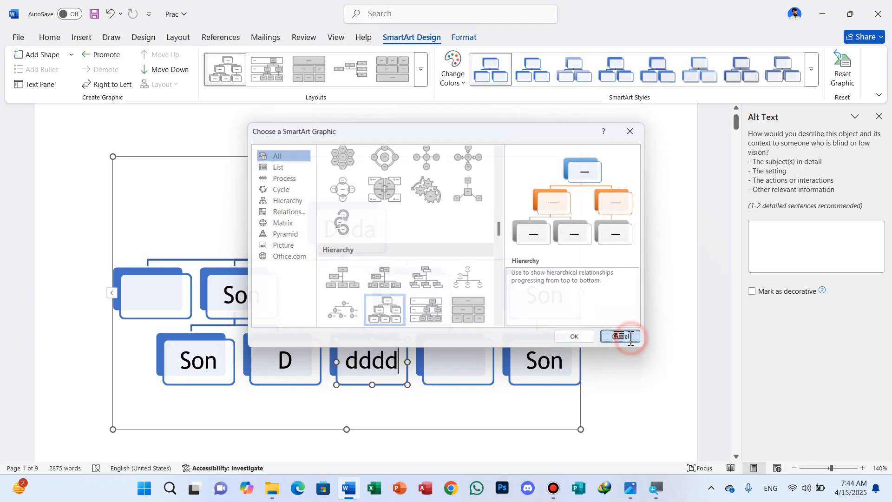
Try the first Colorful colour variation and the last 3-D style on the hierarchy chart, and reset the graphic's formatting
{"action": "left_click", "coordinate": [463, 82]}
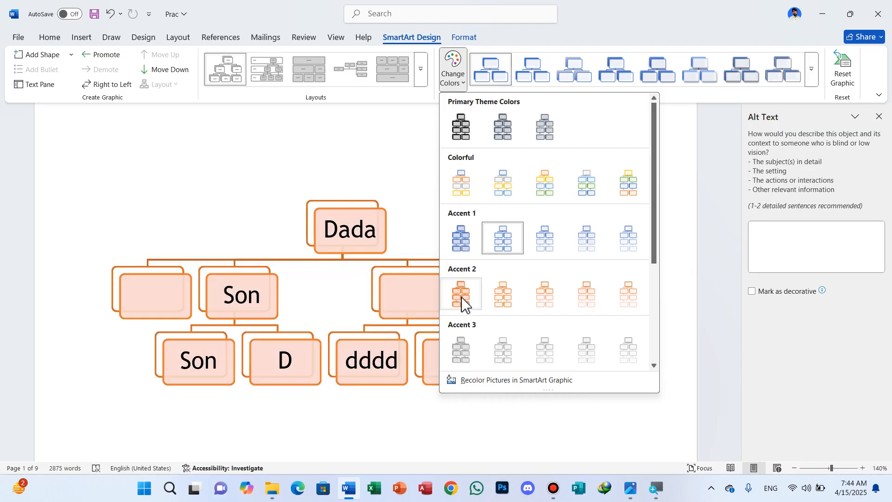
{"action": "left_click", "coordinate": [461, 195]}
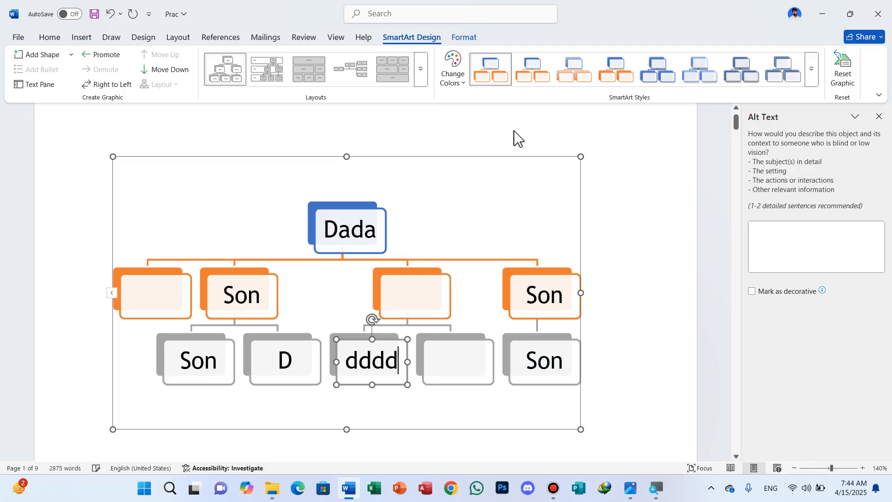
{"action": "left_click", "coordinate": [812, 79]}
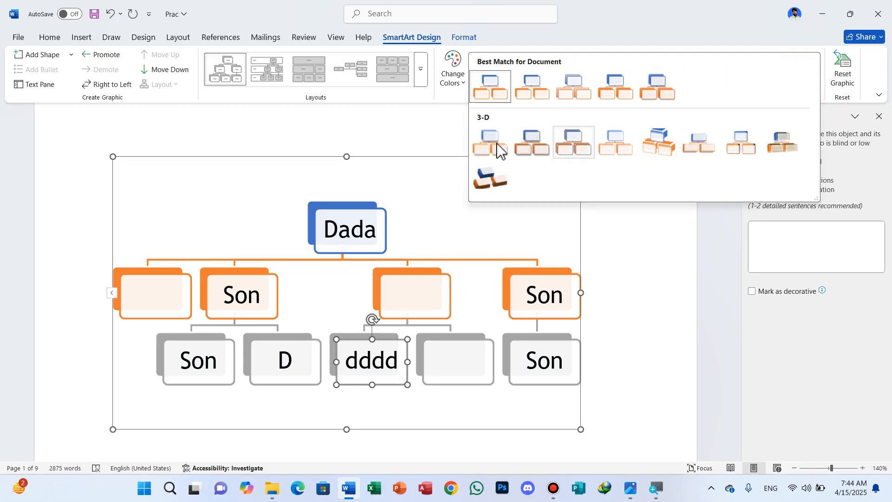
{"action": "left_click", "coordinate": [492, 174]}
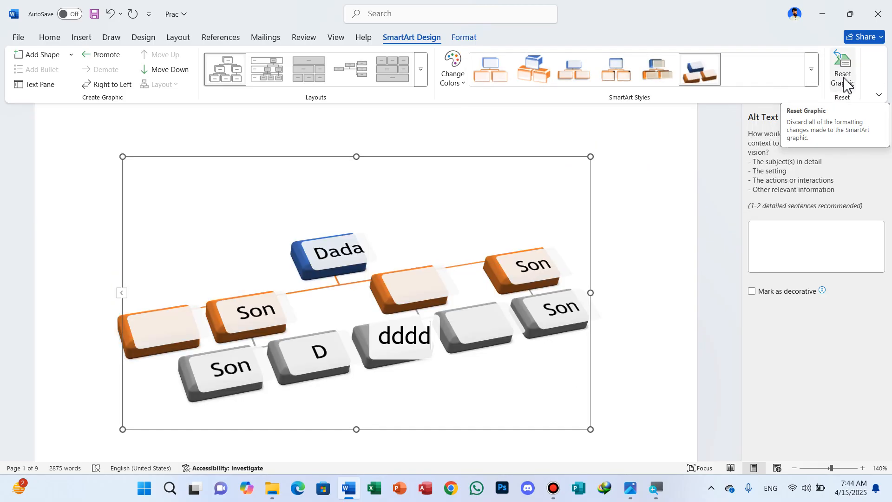
{"action": "left_click", "coordinate": [843, 74]}
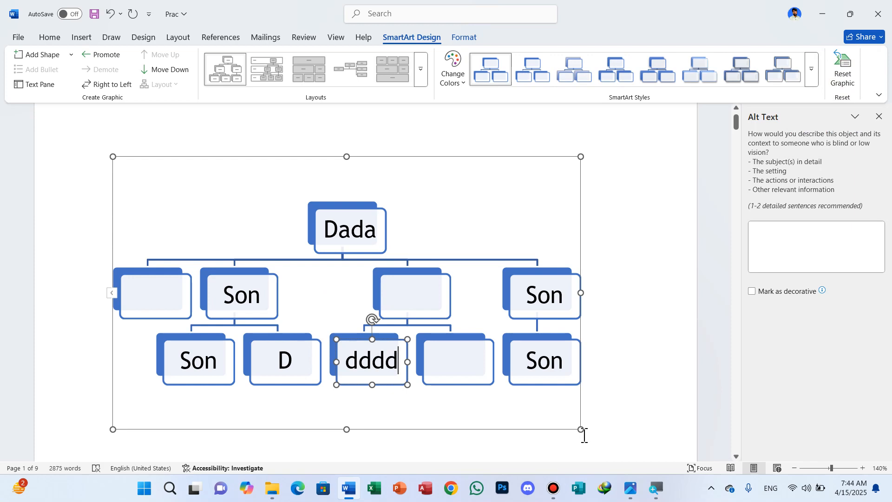
Shrink the hierarchy chart proportionally from its lower outer corner, keeping its upper-left corner in place
{"action": "left_click_drag", "start_coordinate": [578, 428], "coordinate": [439, 344]}
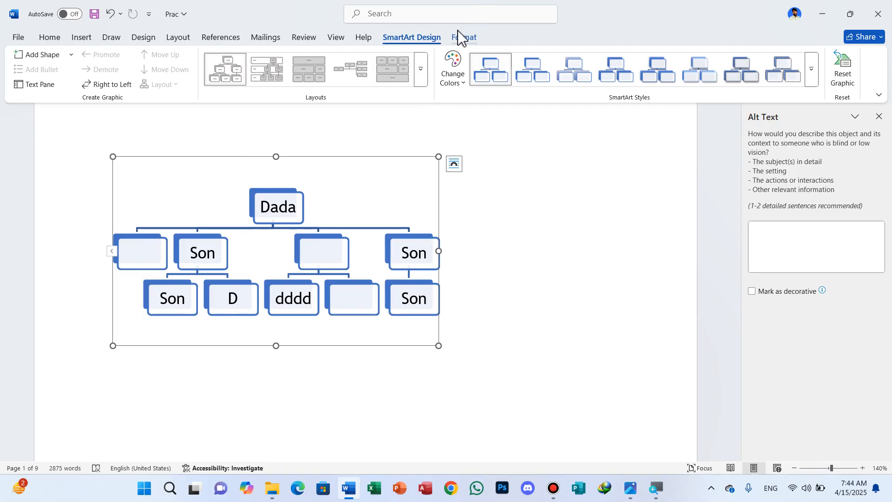
Try changing the blue back rectangle behind the Dada box to a heart shape
{"action": "left_click", "coordinate": [470, 41]}
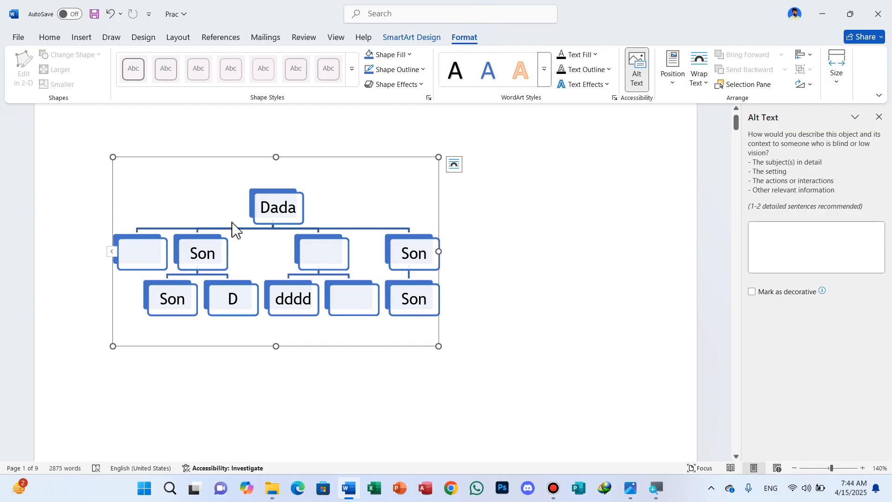
{"action": "left_click", "coordinate": [281, 194]}
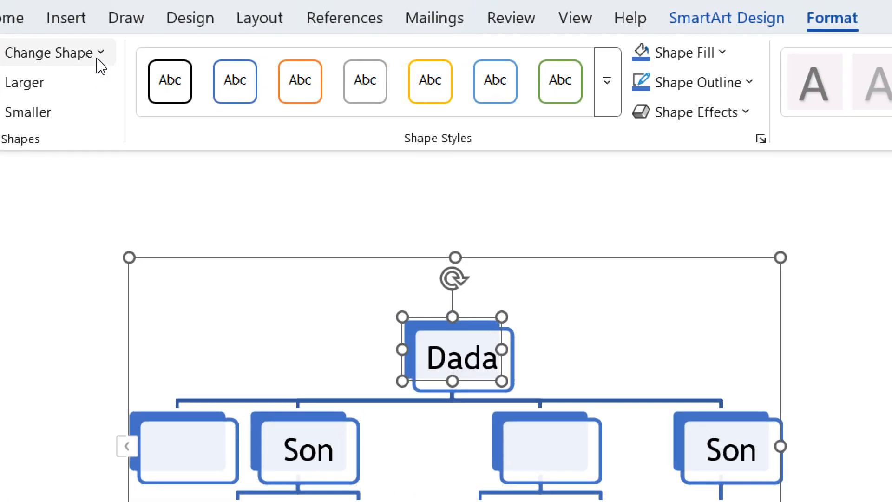
{"action": "left_click", "coordinate": [97, 56]}
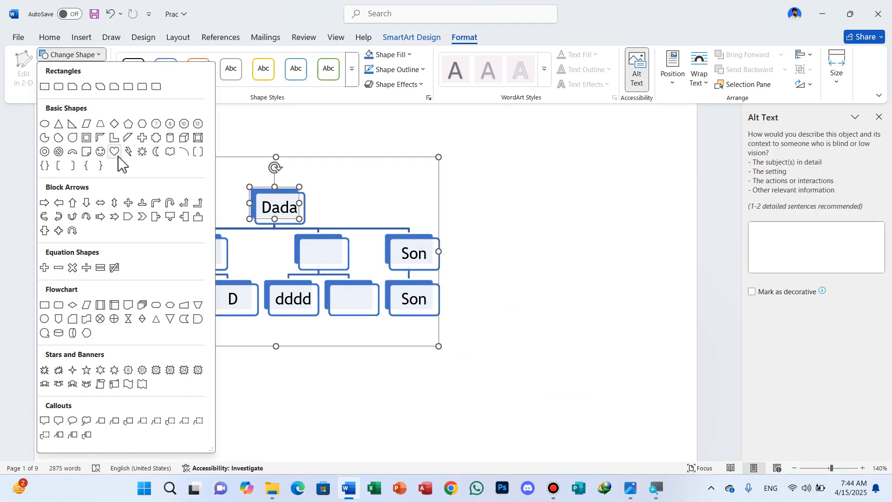
{"action": "left_click", "coordinate": [229, 230]}
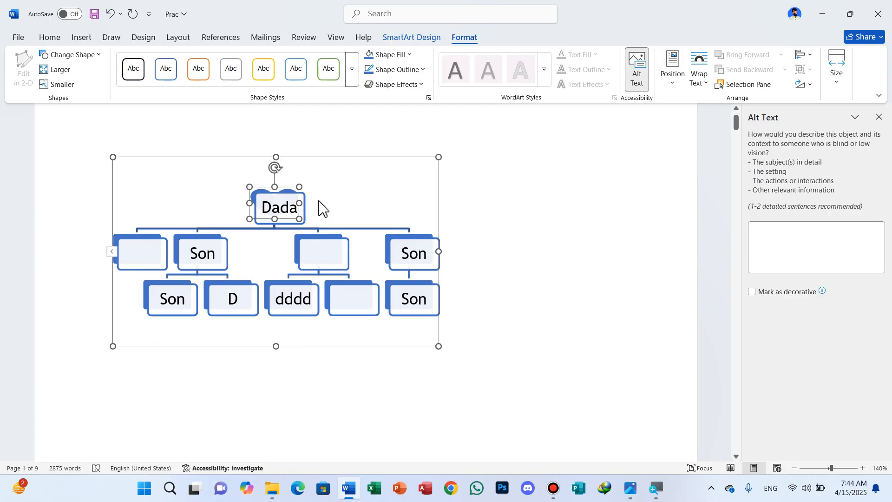
Change the front text box labelled Dada to a heart shape
{"action": "left_click", "coordinate": [291, 199]}
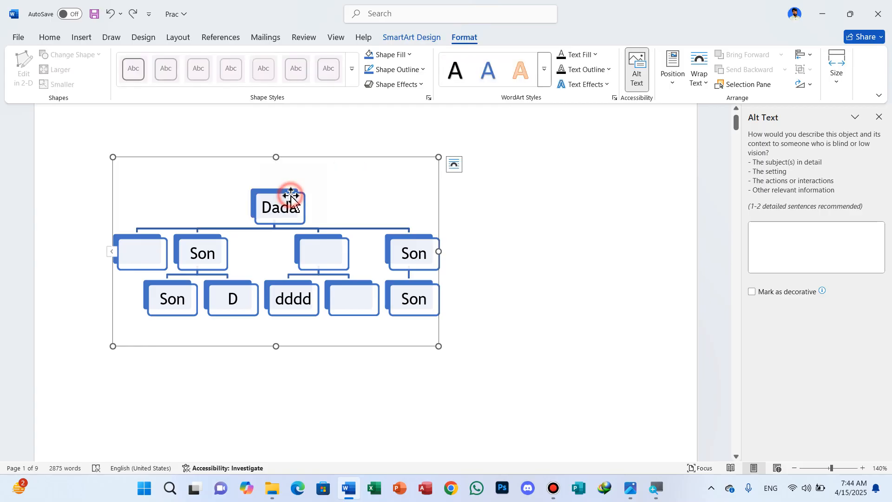
{"action": "left_click", "coordinate": [95, 55]}
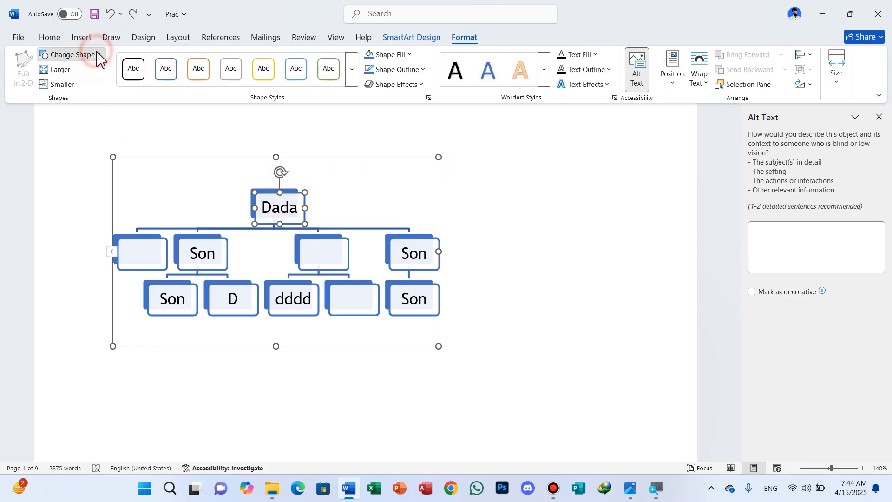
{"action": "left_click", "coordinate": [114, 151]}
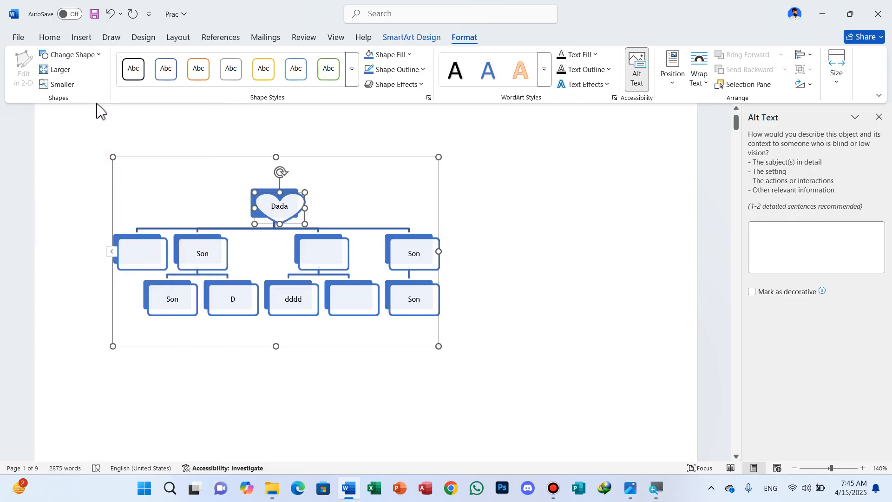
Enlarge and shrink the Dada heart by one increment each, and give it the Colored Fill - Orange, Accent 2 style
{"action": "left_click", "coordinate": [60, 70]}
{"action": "left_click", "coordinate": [62, 84]}
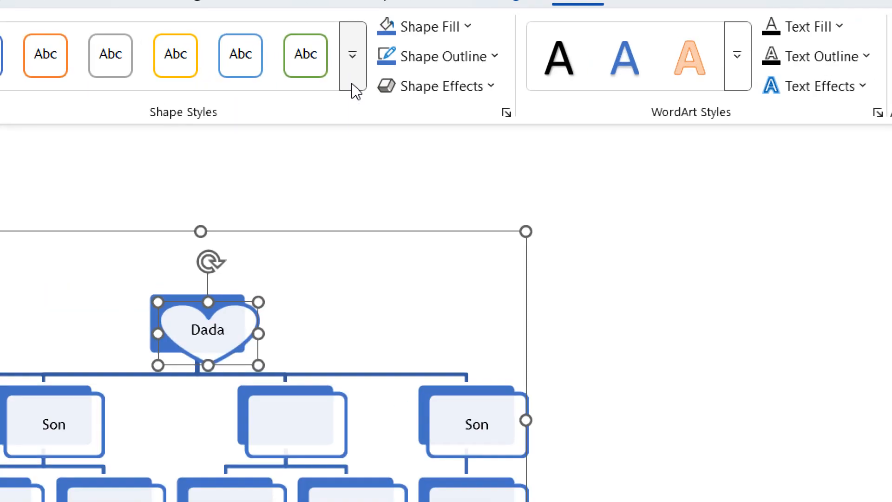
{"action": "left_click", "coordinate": [354, 88]}
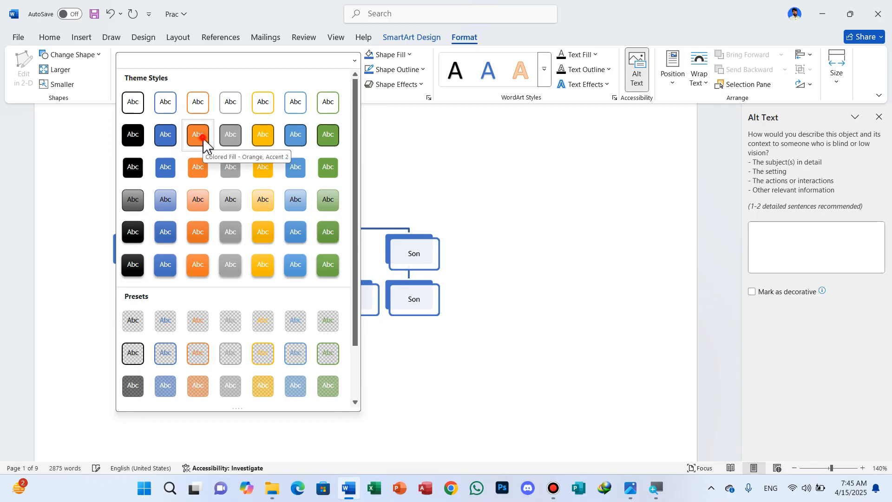
{"action": "left_click", "coordinate": [200, 143]}
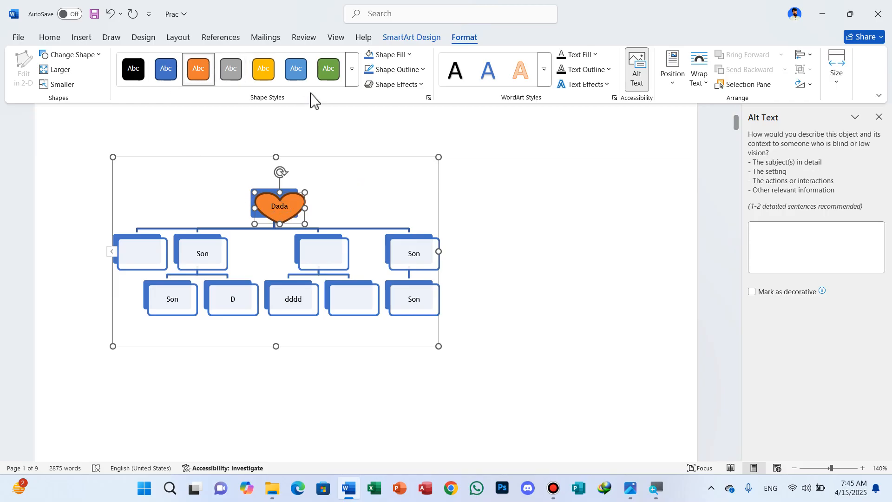
Fill the background of the whole hierarchy chart with the picture file Faisal Masjid1
{"action": "left_click", "coordinate": [368, 158]}
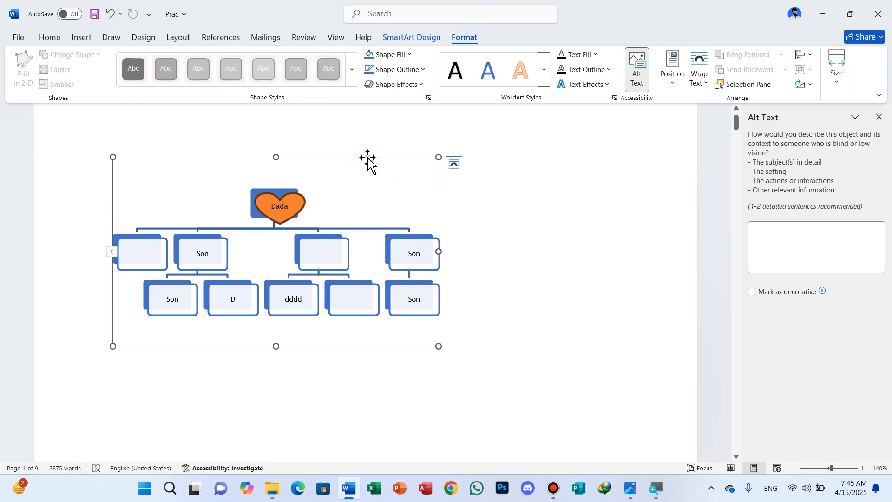
{"action": "left_click", "coordinate": [403, 55]}
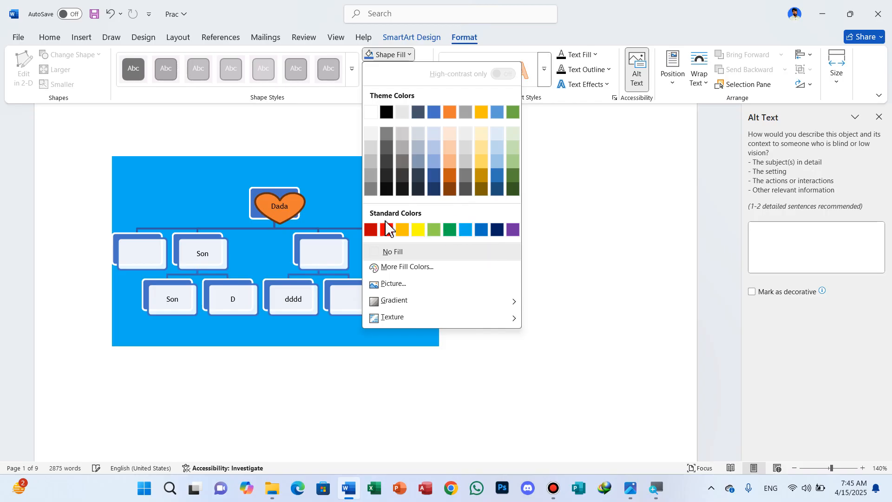
{"action": "left_click", "coordinate": [388, 288]}
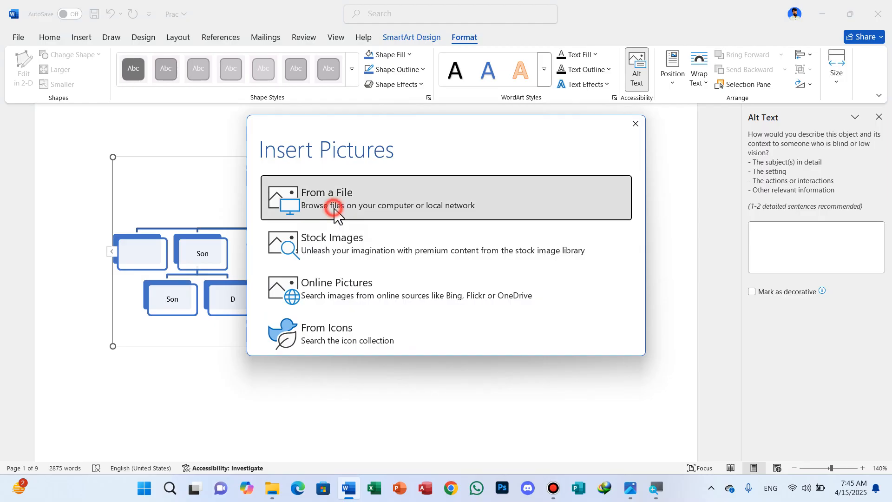
{"action": "left_click", "coordinate": [335, 215]}
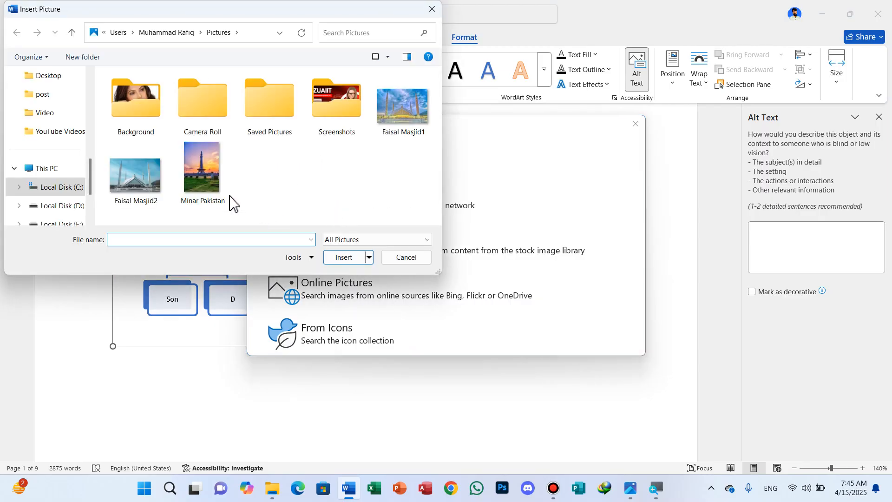
{"action": "left_click", "coordinate": [398, 127]}
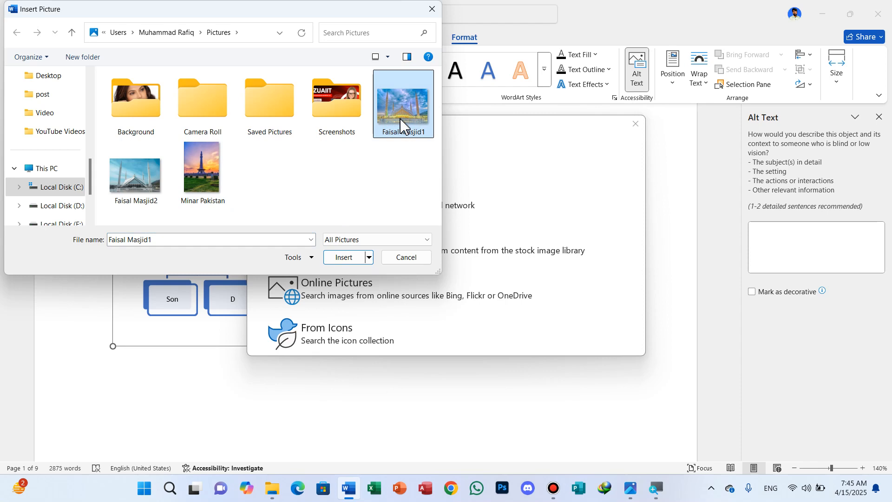
{"action": "left_click", "coordinate": [344, 257]}
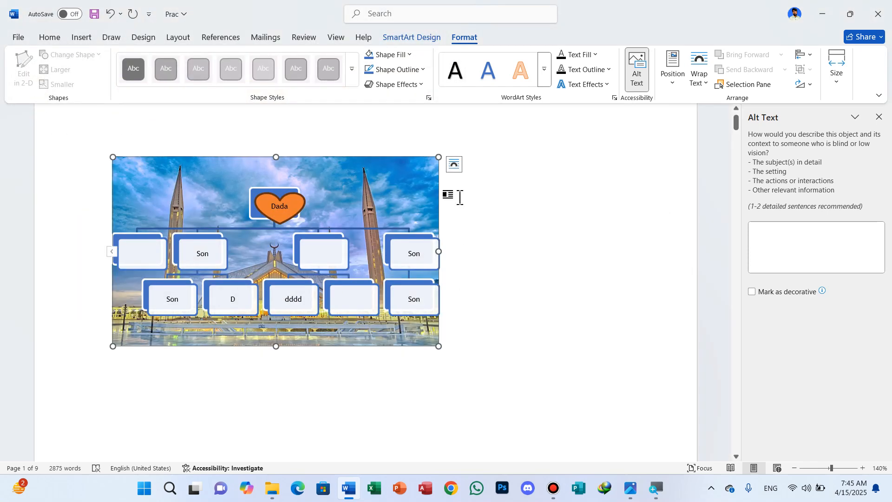
Preview gradient and texture fills for the chart background, leaving the choices without applying any
{"action": "left_click", "coordinate": [409, 55]}
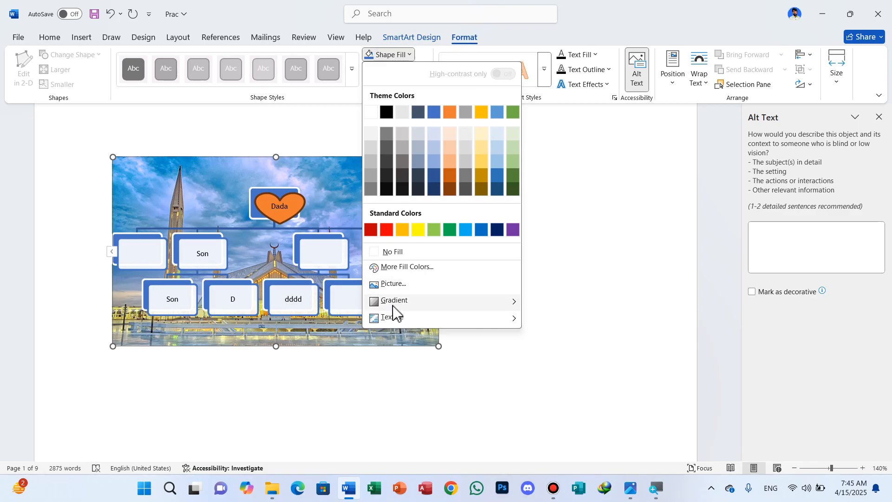
{"action": "mouse_move", "coordinate": [394, 307]}
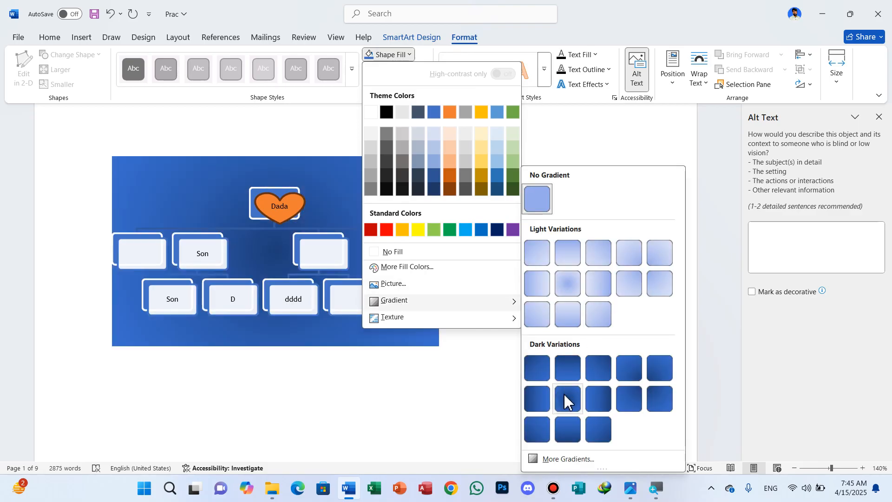
{"action": "mouse_move", "coordinate": [493, 321]}
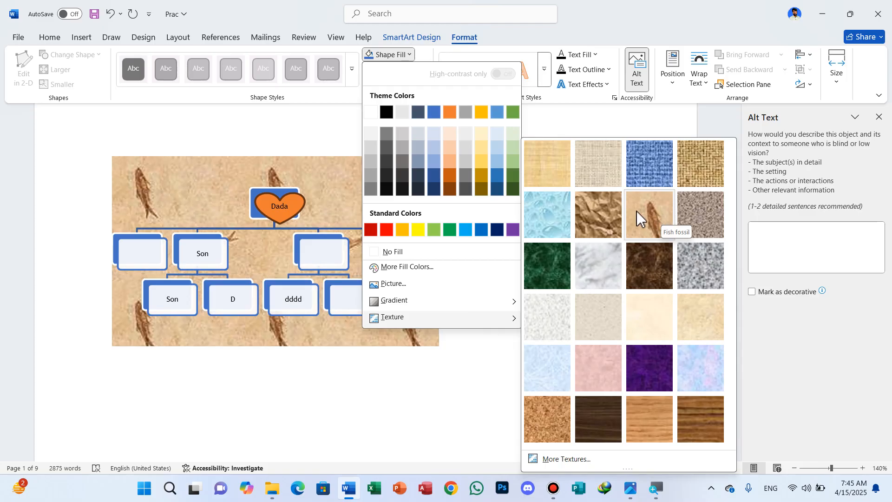
{"action": "left_click", "coordinate": [332, 137]}
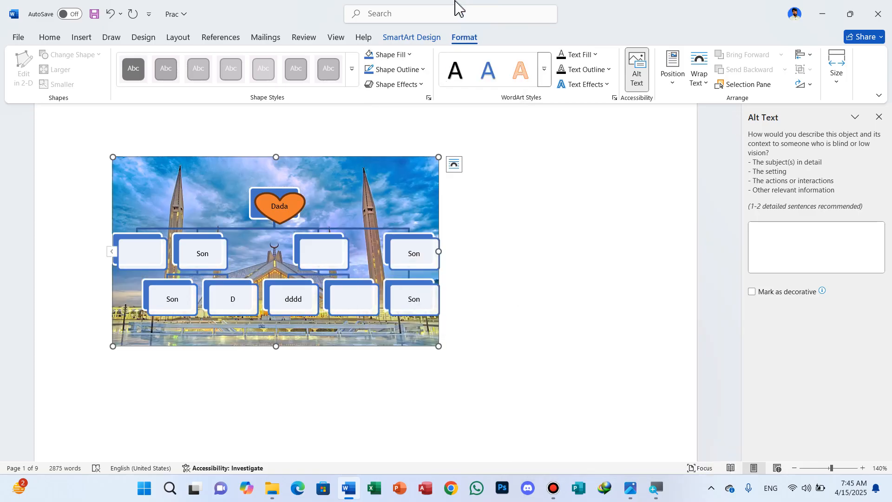
{"action": "mouse_move", "coordinate": [470, 12]}
{"action": "left_click", "coordinate": [500, 8]}
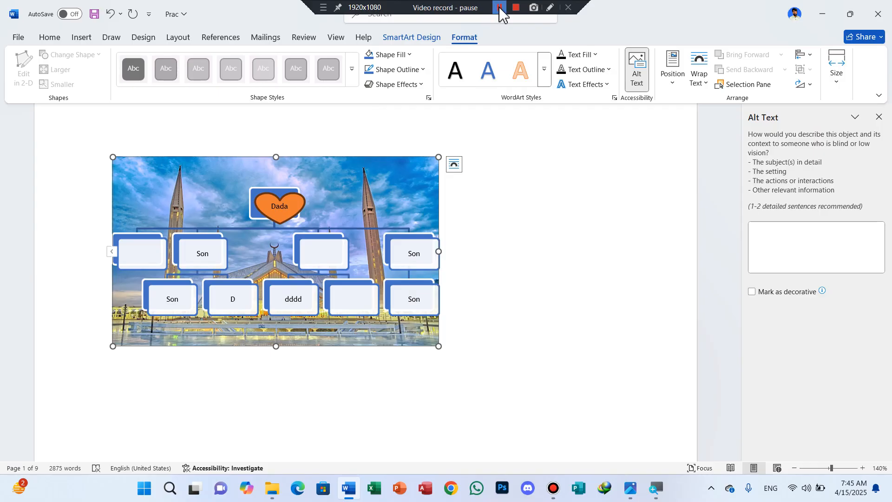
{"action": "left_click", "coordinate": [498, 7]}
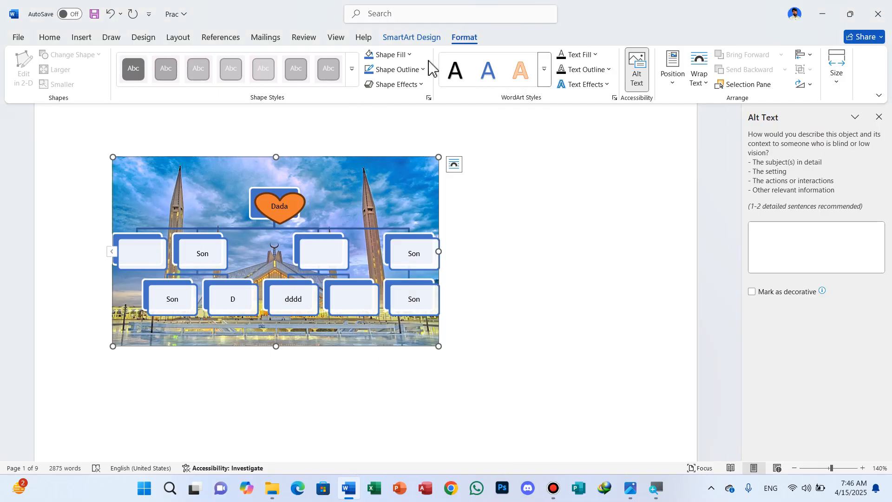
Fill the background of the whole hierarchy chart with the standard light blue colour
{"action": "left_click", "coordinate": [410, 55]}
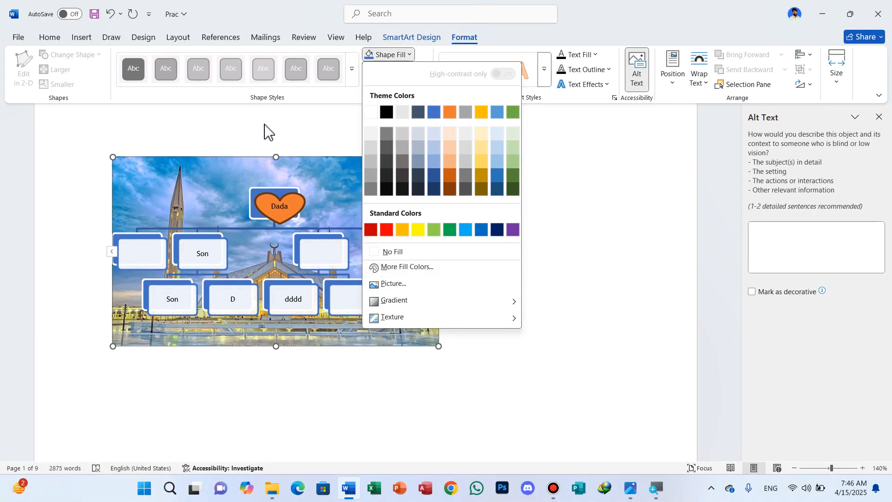
{"action": "left_click", "coordinate": [99, 103]}
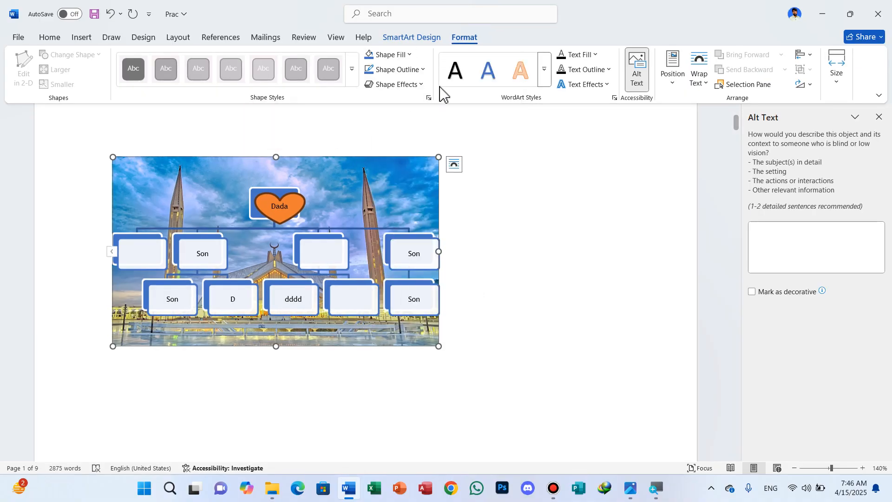
{"action": "left_click", "coordinate": [409, 55]}
{"action": "left_click", "coordinate": [465, 229]}
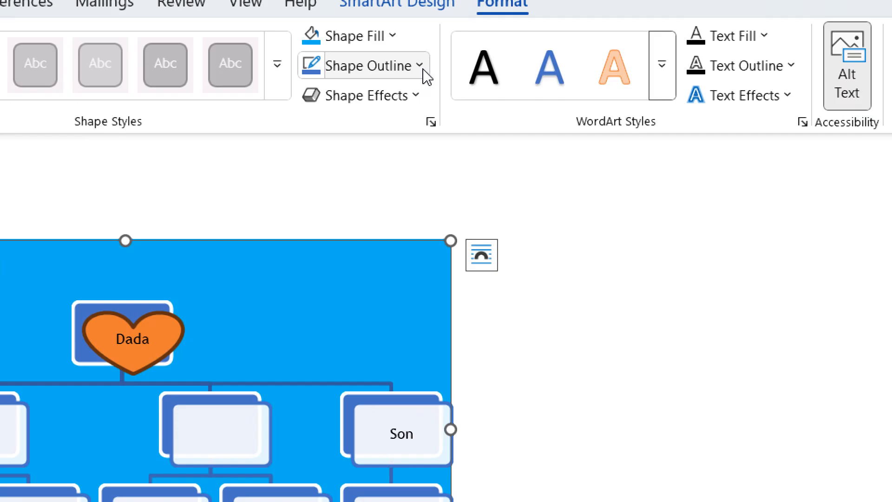
Give the hierarchy chart's frame a standard red outline with a weight of 4½ pt
{"action": "left_click", "coordinate": [420, 66]}
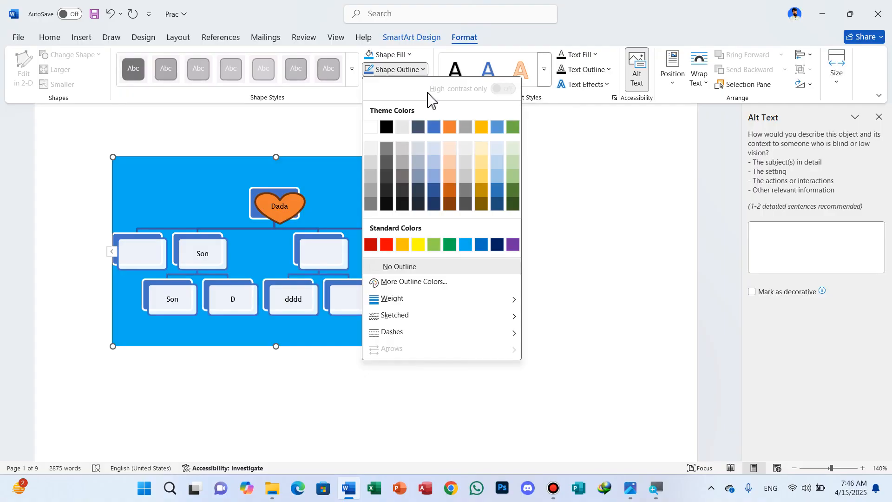
{"action": "left_click", "coordinate": [387, 245]}
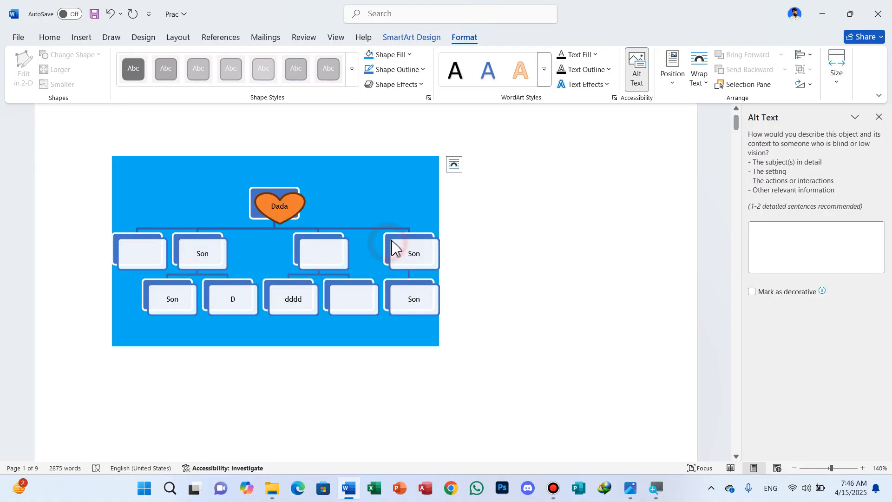
{"action": "left_click", "coordinate": [424, 72]}
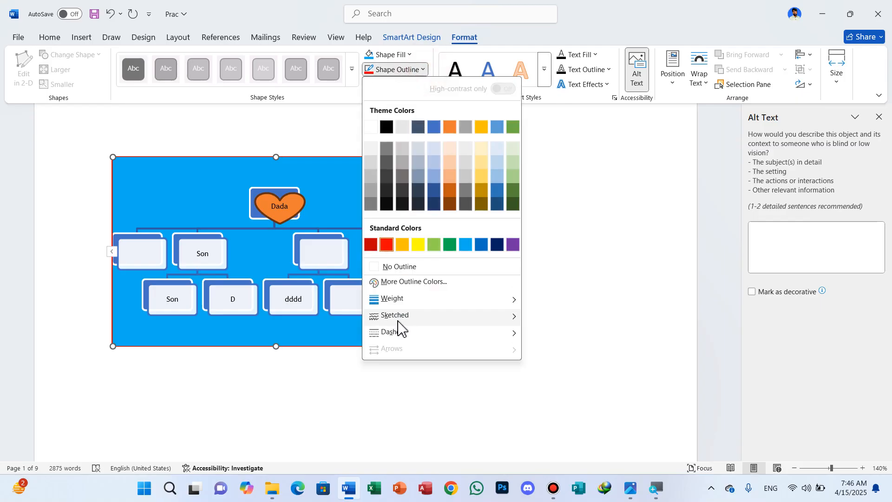
{"action": "mouse_move", "coordinate": [406, 307]}
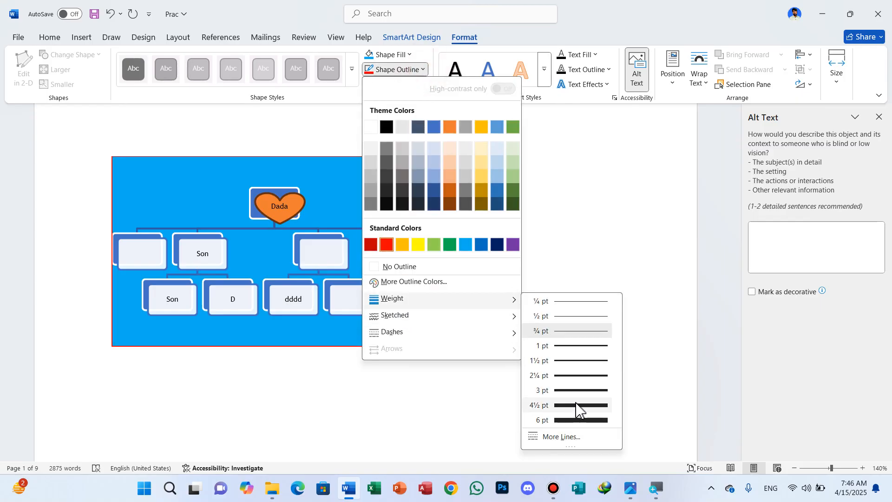
{"action": "left_click", "coordinate": [575, 404]}
Look through the sketched and dashed outline styles for the chart's frame without applying any
{"action": "left_click", "coordinate": [423, 70]}
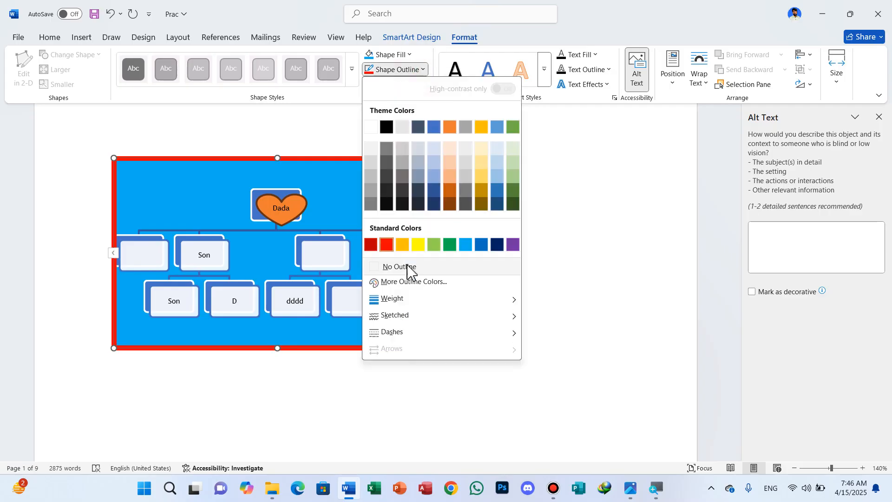
{"action": "mouse_move", "coordinate": [402, 321]}
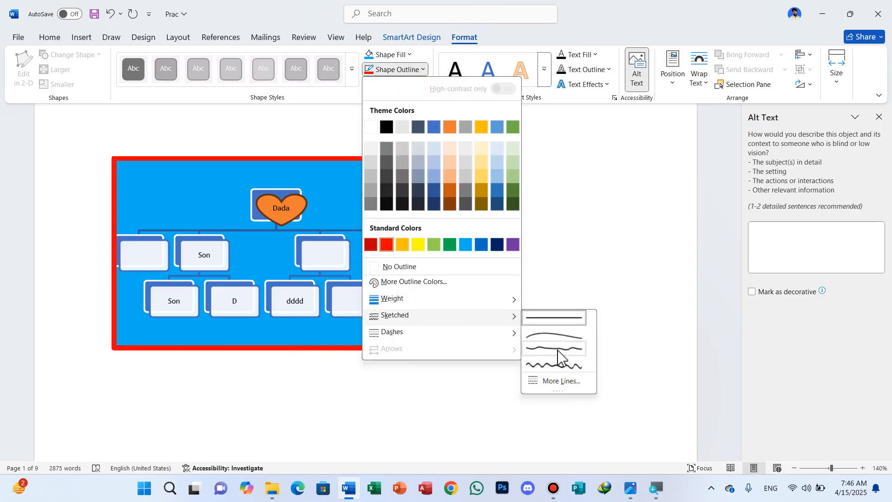
{"action": "mouse_move", "coordinate": [466, 332]}
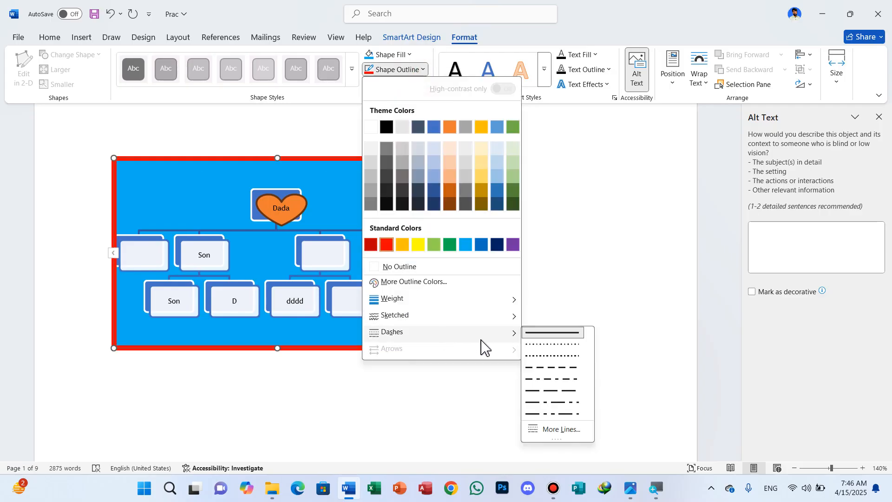
{"action": "left_click", "coordinate": [279, 129]}
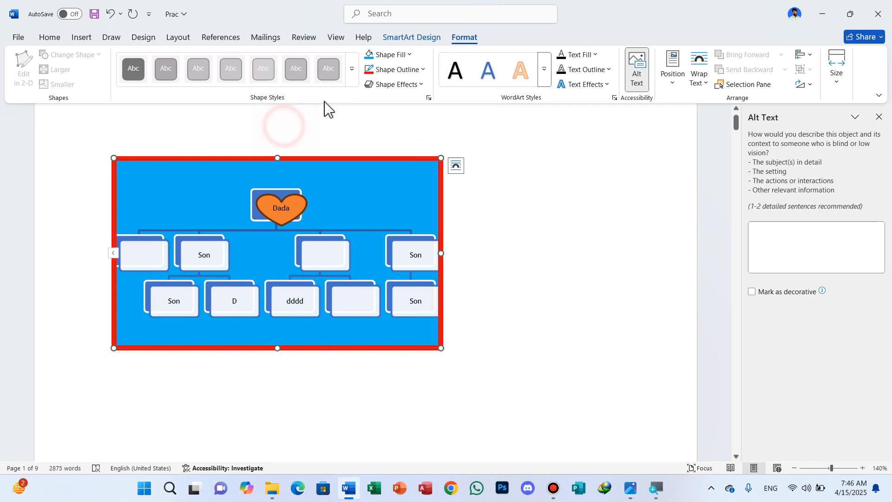
Preview the preset, shadow, reflection, glow, bevel and 3-D rotation shape effects on the chart without applying any
{"action": "left_click", "coordinate": [421, 84]}
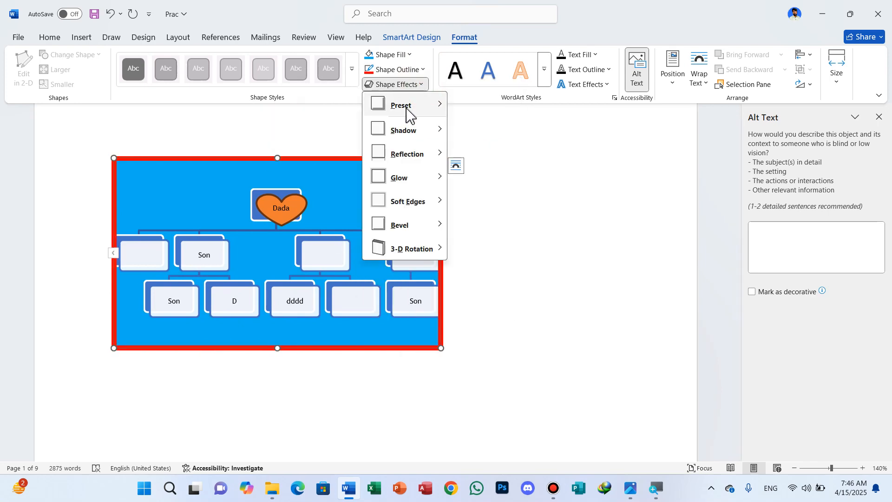
{"action": "mouse_move", "coordinate": [409, 112]}
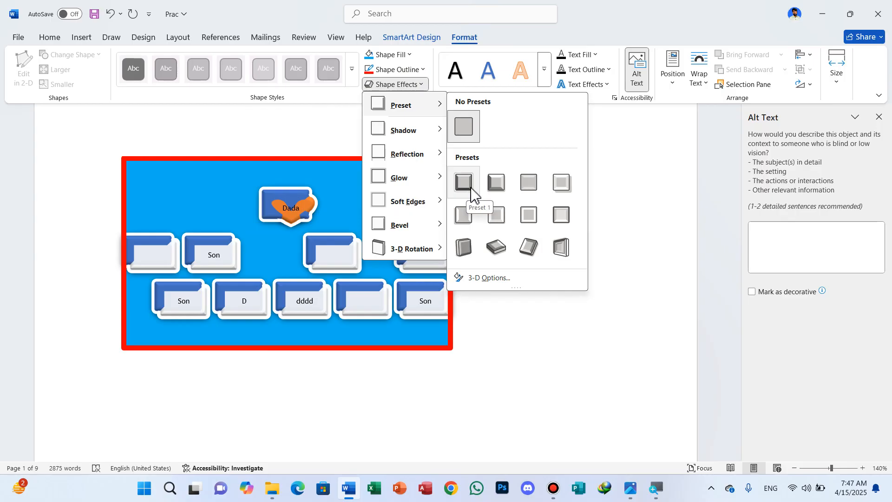
{"action": "mouse_move", "coordinate": [409, 134]}
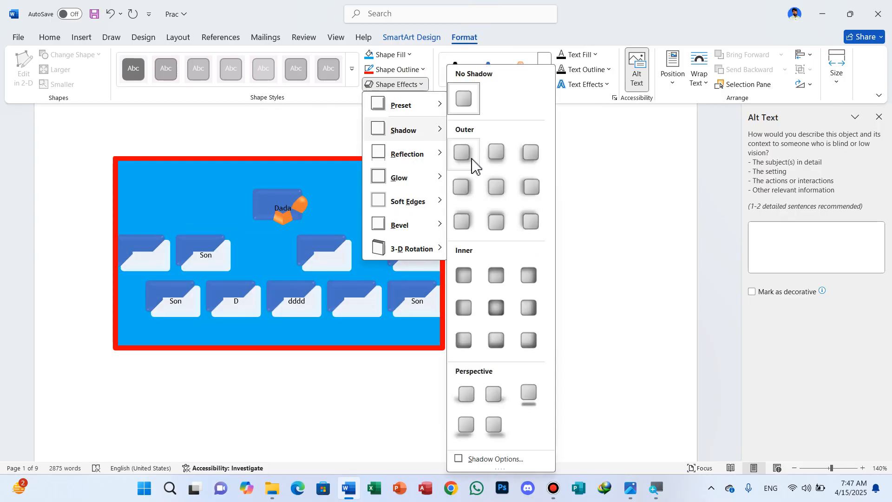
{"action": "mouse_move", "coordinate": [440, 155]}
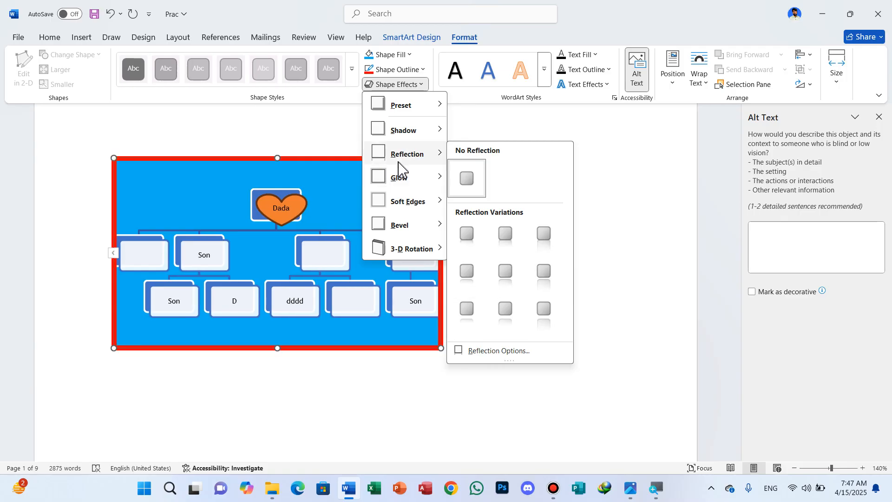
{"action": "mouse_move", "coordinate": [409, 179]}
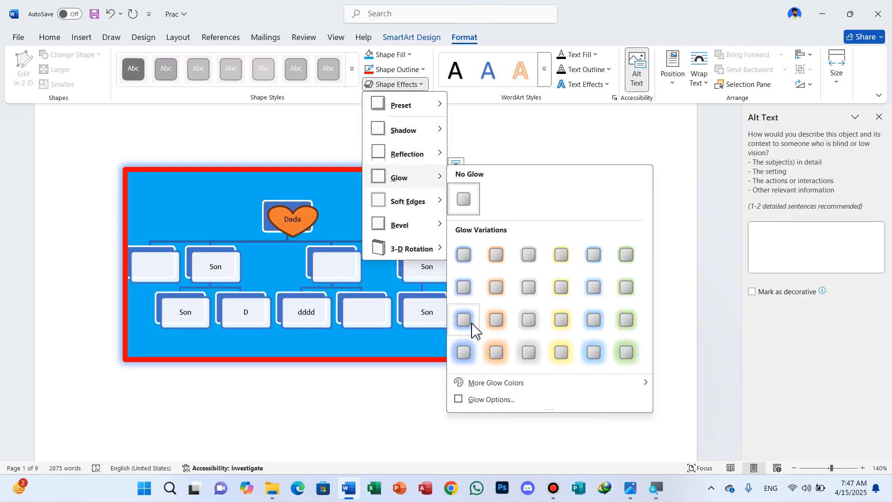
{"action": "mouse_move", "coordinate": [421, 202]}
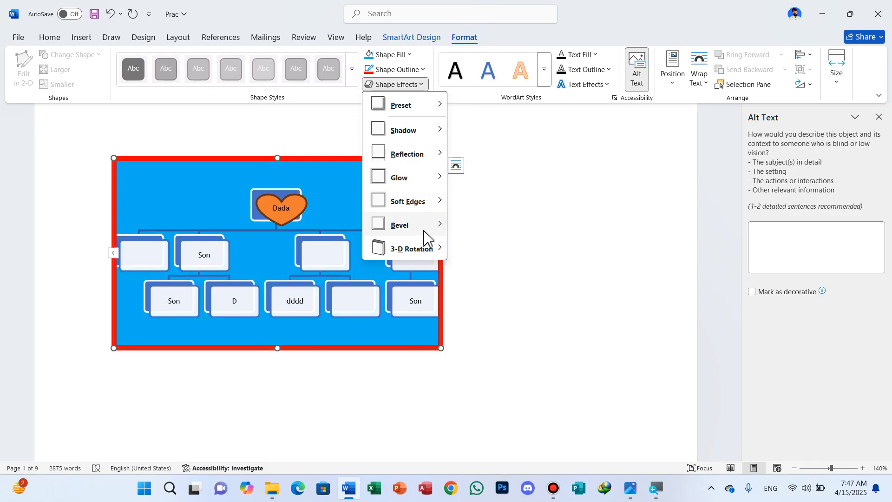
{"action": "mouse_move", "coordinate": [426, 235]}
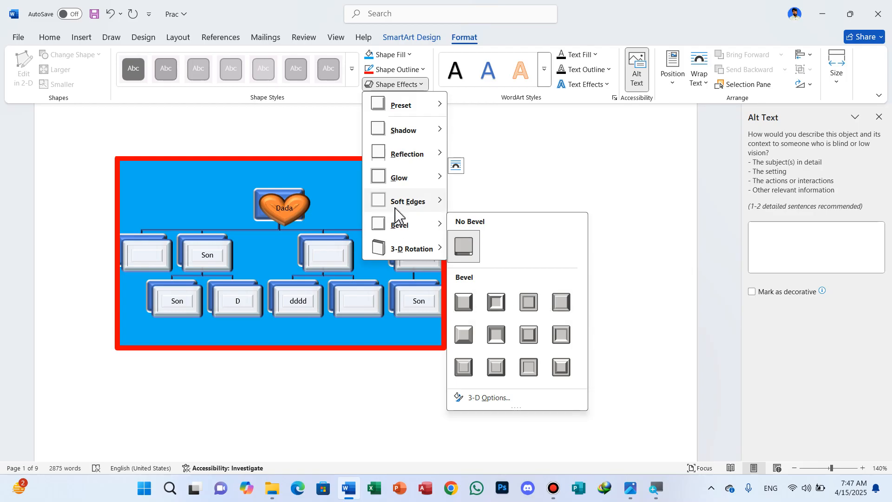
{"action": "mouse_move", "coordinate": [403, 253]}
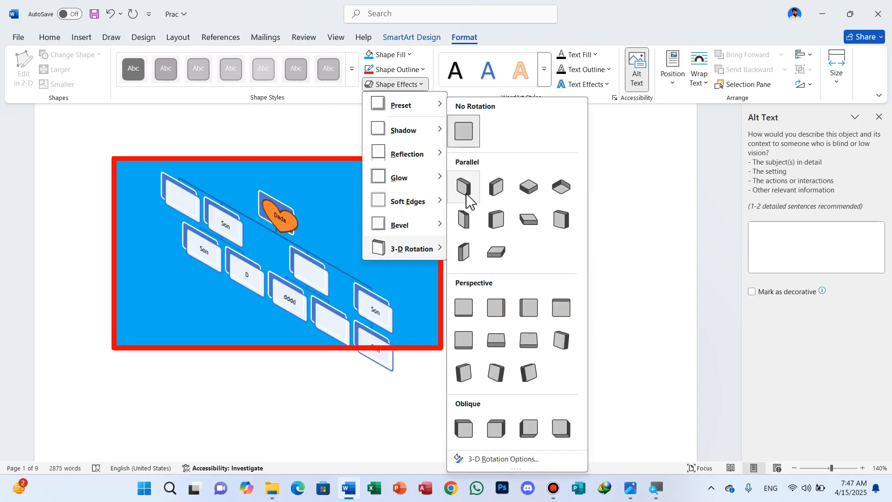
{"action": "left_click", "coordinate": [315, 123]}
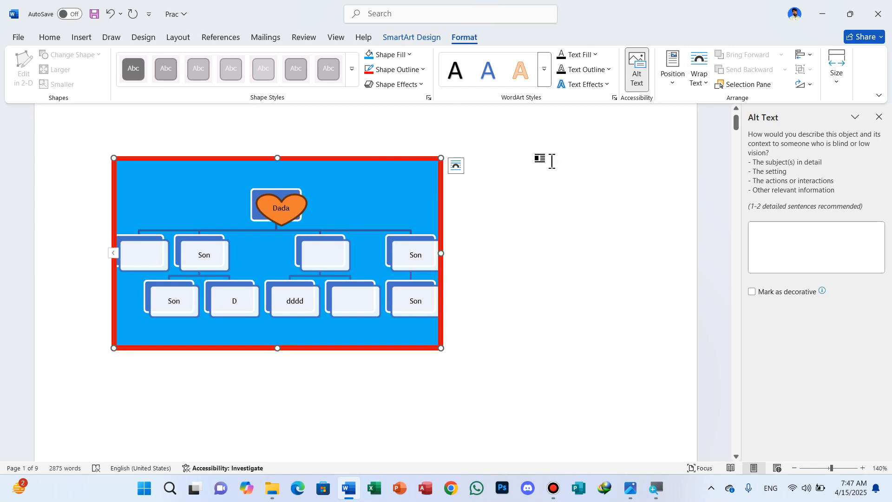
Browse the WordArt styles, try the orange one on the chart's text, and undo it
{"action": "left_click", "coordinate": [549, 75]}
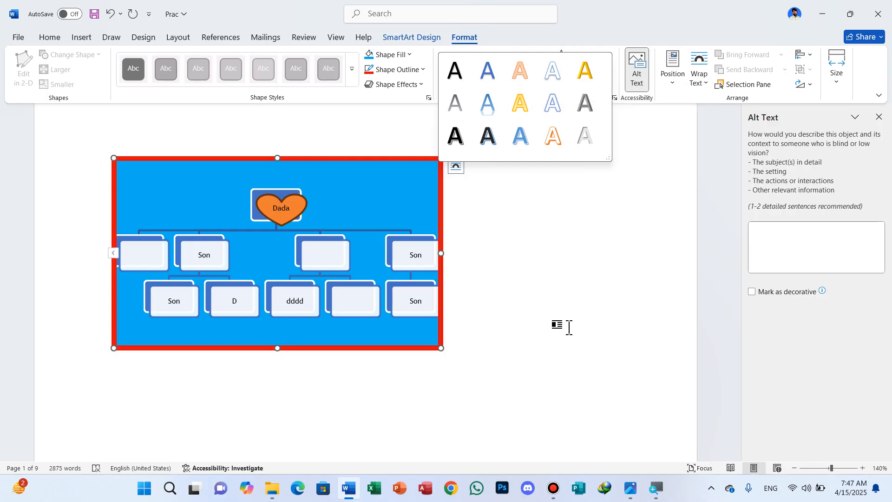
{"action": "left_click", "coordinate": [556, 299]}
{"action": "scroll", "coordinate": [495, 257], "scroll_direction": "up", "scroll_amount": 2, "text": "ctrl"}
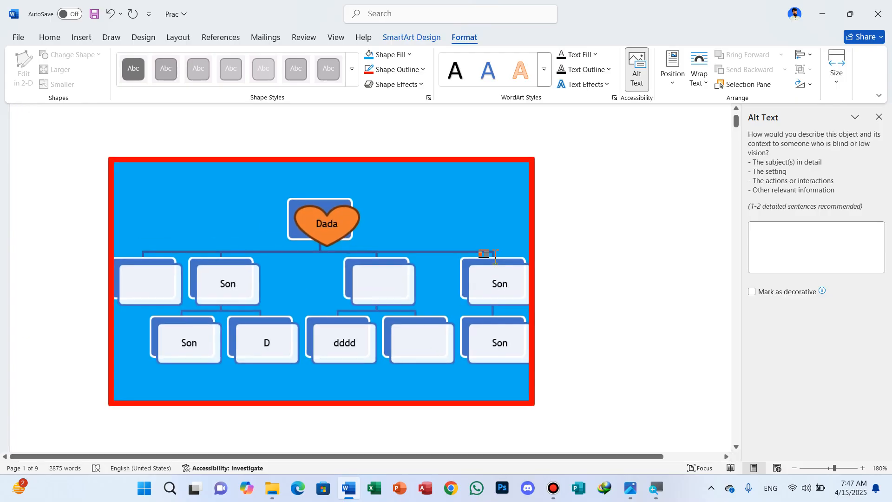
{"action": "left_click", "coordinate": [522, 72]}
{"action": "key", "text": "ctrl+z"}
Look through the text fill textures and preview a red text outline on the chart's labels without applying either
{"action": "left_click", "coordinate": [596, 57]}
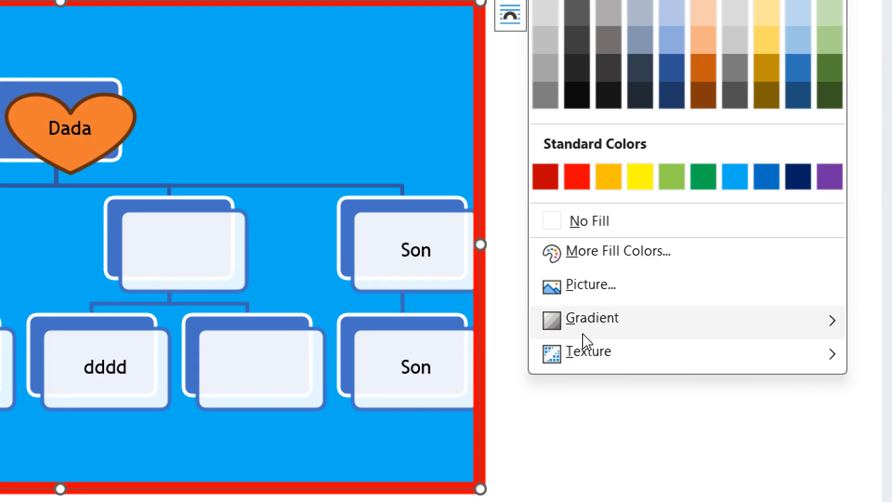
{"action": "mouse_move", "coordinate": [585, 341]}
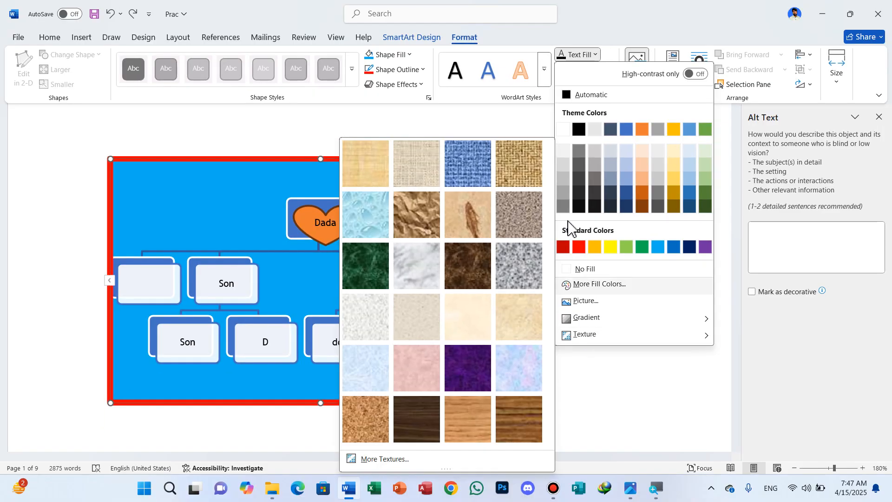
{"action": "left_click", "coordinate": [415, 129]}
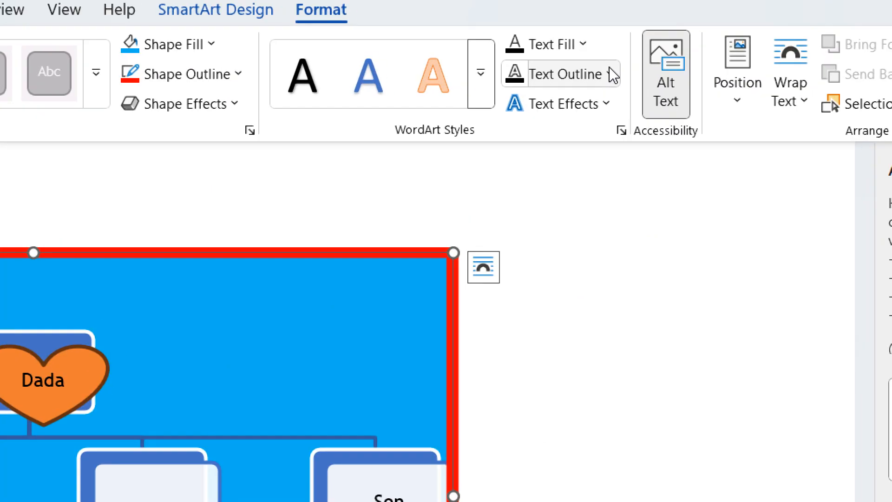
{"action": "left_click", "coordinate": [610, 70]}
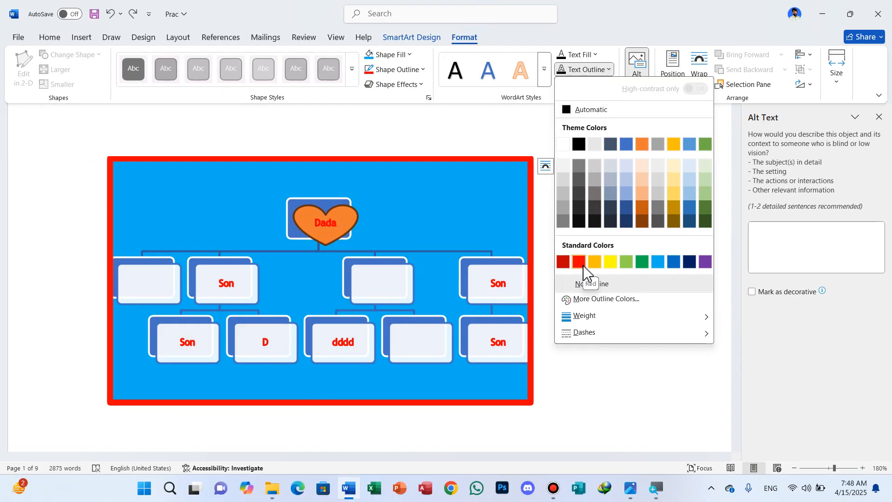
{"action": "left_click", "coordinate": [536, 145]}
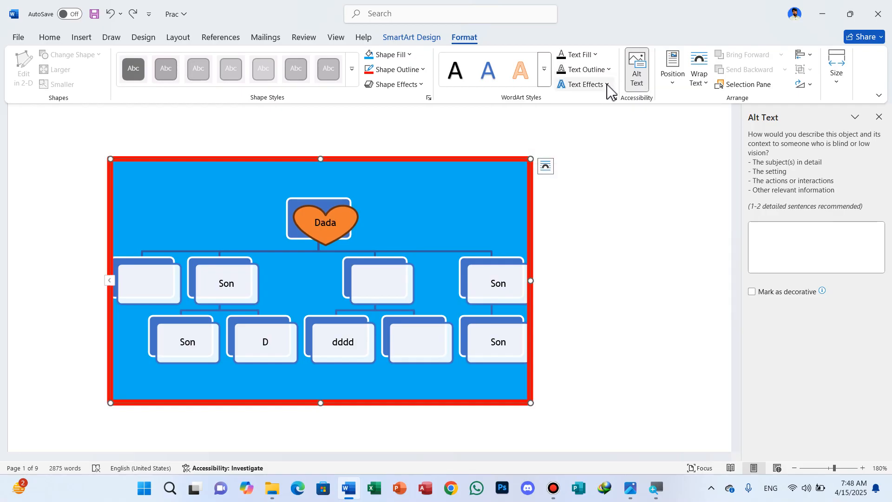
Preview the 3-D Rotation and Transform text effects on the chart's labels without applying any
{"action": "left_click", "coordinate": [607, 85]}
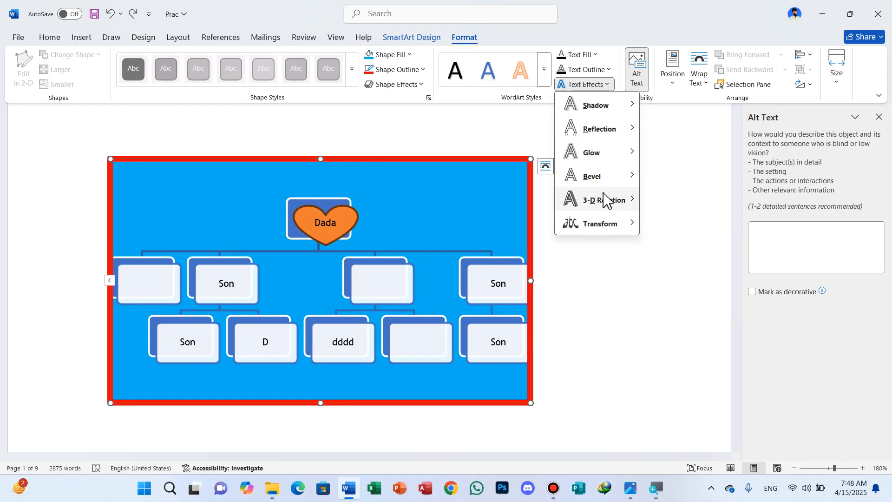
{"action": "mouse_move", "coordinate": [608, 324]}
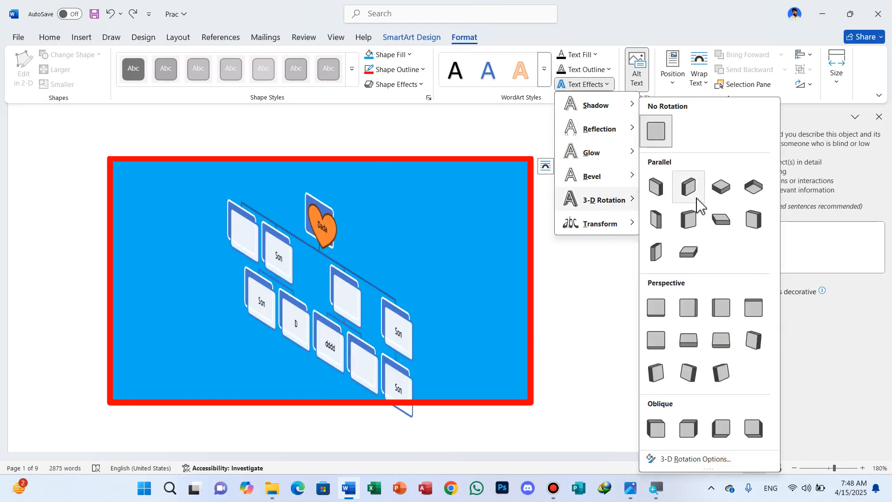
{"action": "mouse_move", "coordinate": [618, 230]}
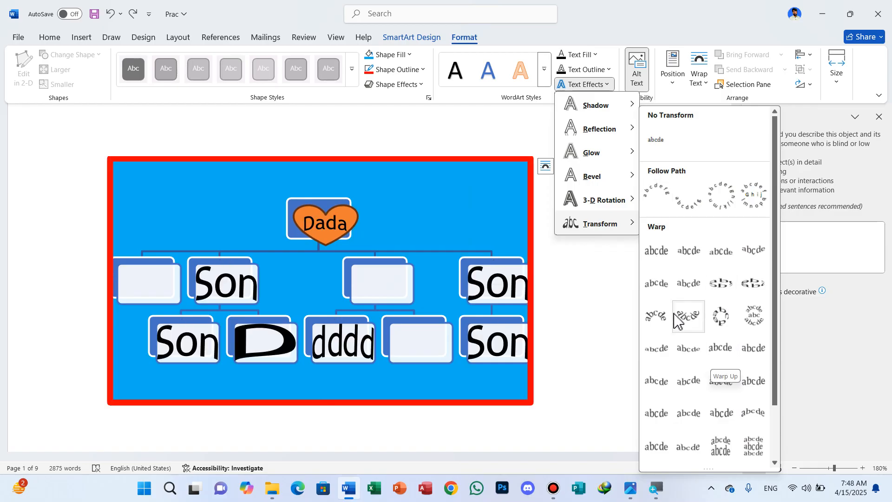
{"action": "left_click", "coordinate": [603, 269]}
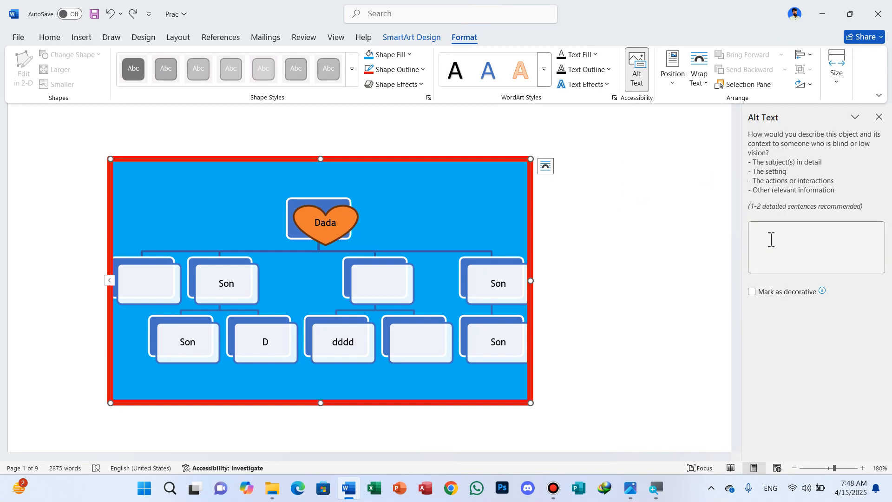
Close the Alt Text pane and preview the chart's text-wrapping page positions without choosing one
{"action": "left_click", "coordinate": [878, 117]}
{"action": "left_click", "coordinate": [674, 80]}
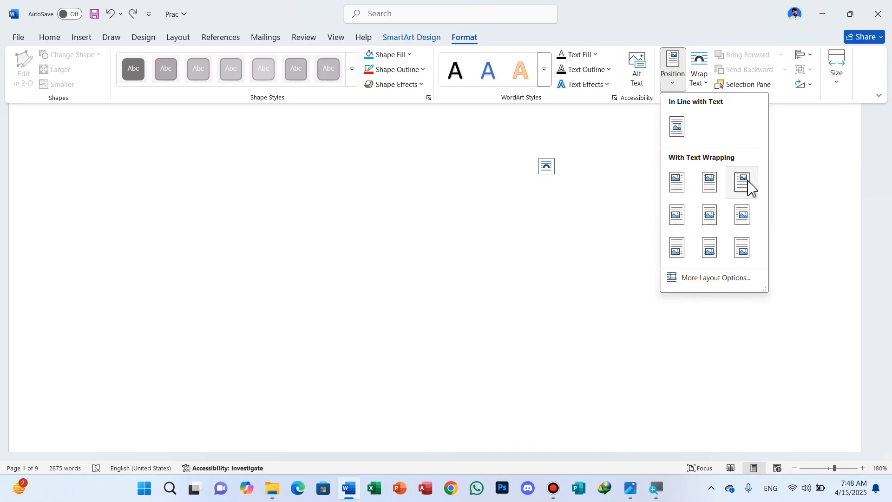
{"action": "left_click", "coordinate": [595, 139]}
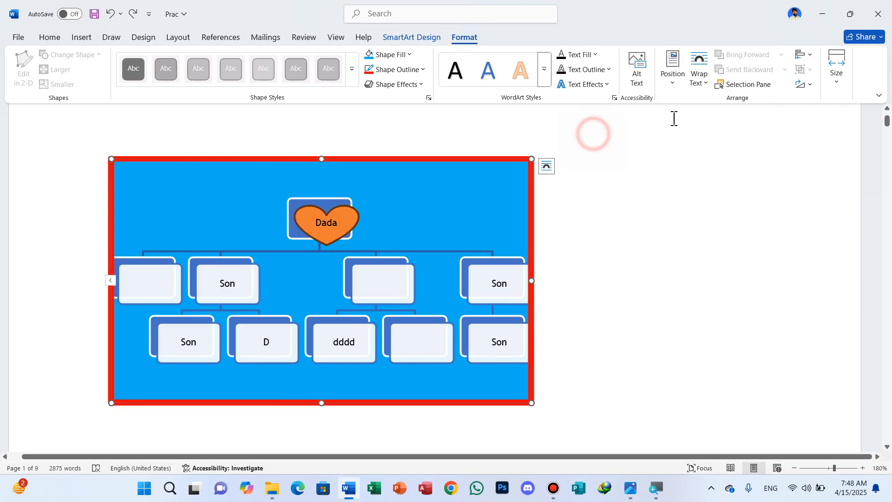
Set the chart's text wrapping to Square and delete two empty paragraphs below the chart
{"action": "left_click", "coordinate": [701, 81]}
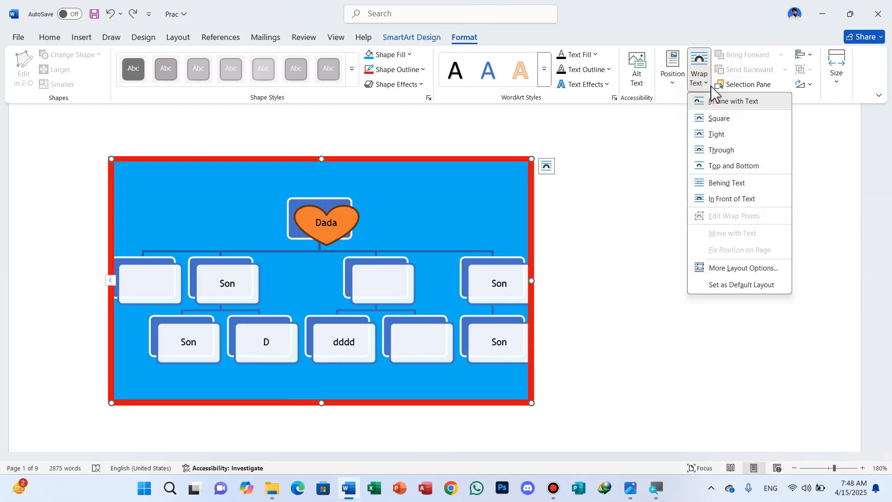
{"action": "left_click", "coordinate": [718, 125]}
{"action": "scroll", "coordinate": [585, 379], "scroll_direction": "down", "scroll_amount": 3}
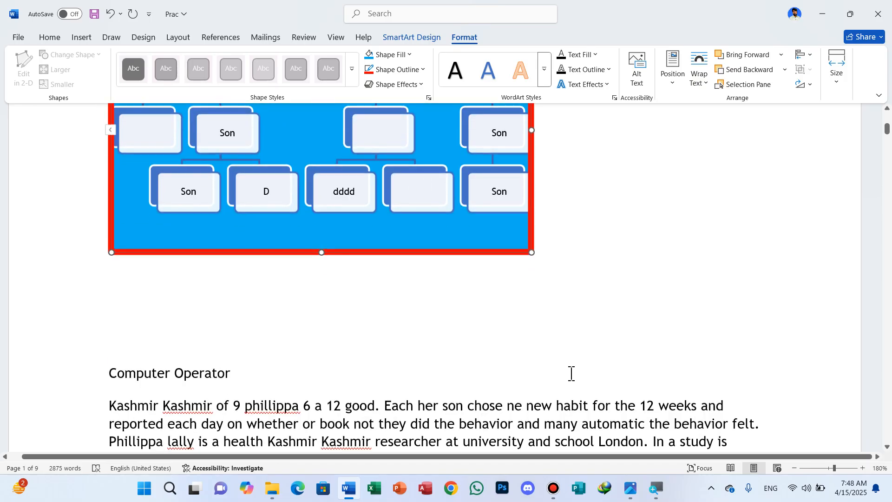
{"action": "scroll", "coordinate": [572, 373], "scroll_direction": "down", "scroll_amount": 2}
{"action": "left_click", "coordinate": [135, 182]}
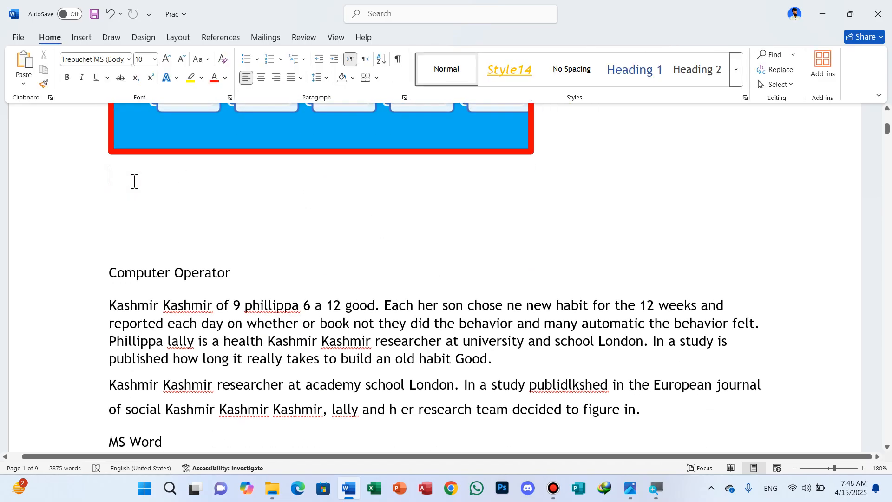
{"action": "key", "text": "Delete"}
{"action": "key", "text": "Delete"}
{"action": "scroll", "coordinate": [530, 207], "scroll_direction": "up", "scroll_amount": 4}
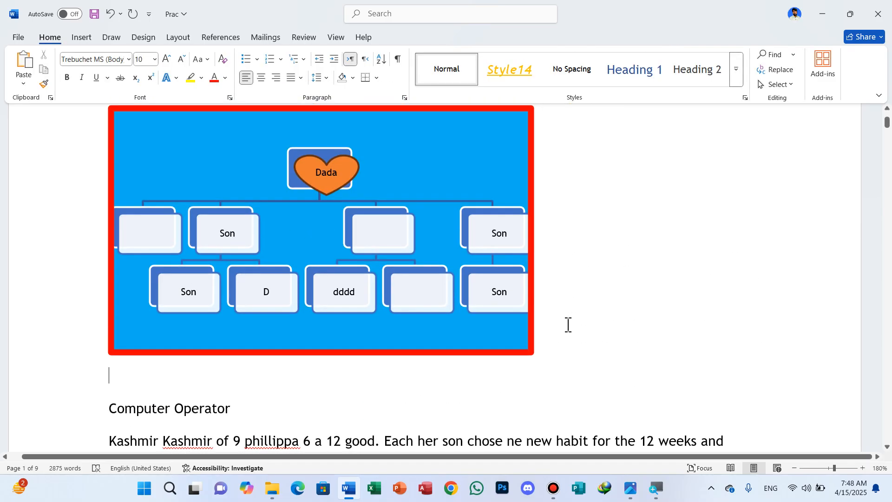
Shrink the chart to about 1.71" high and 2.48" wide, and delete the empty paragraphs above the Computer Operator heading
{"action": "left_click", "coordinate": [530, 351]}
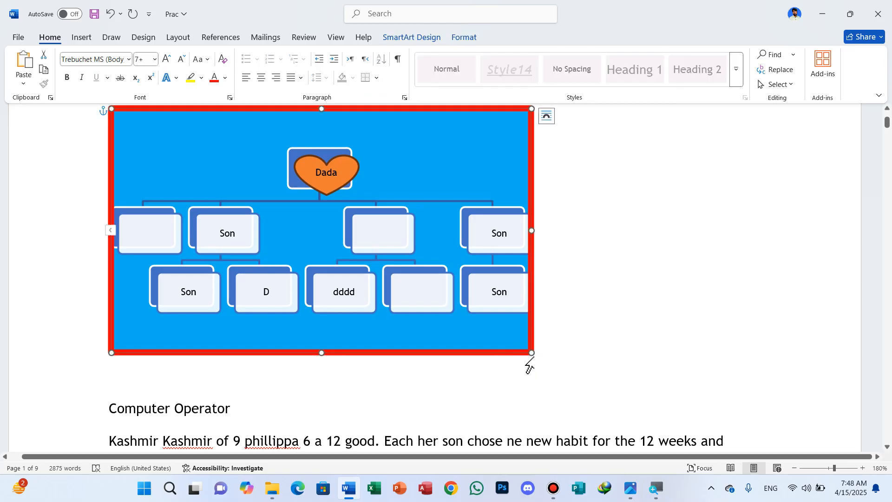
{"action": "left_click_drag", "start_coordinate": [530, 351], "coordinate": [360, 279]}
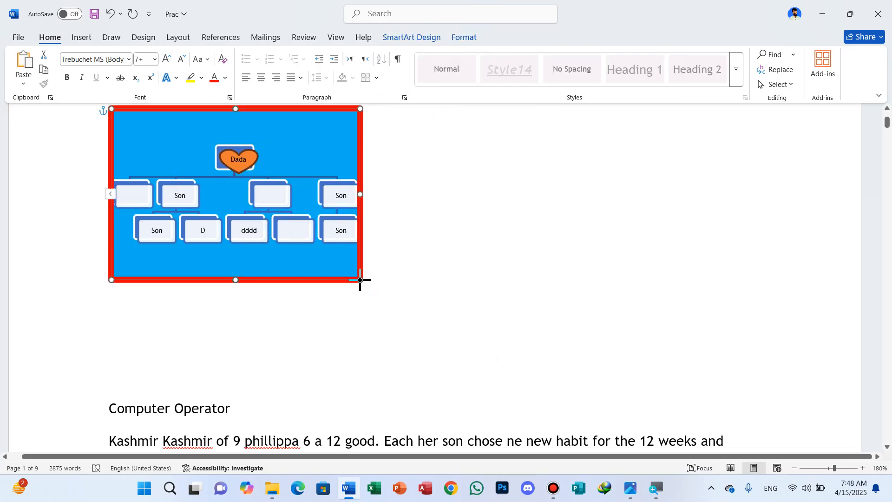
{"action": "left_click", "coordinate": [149, 303]}
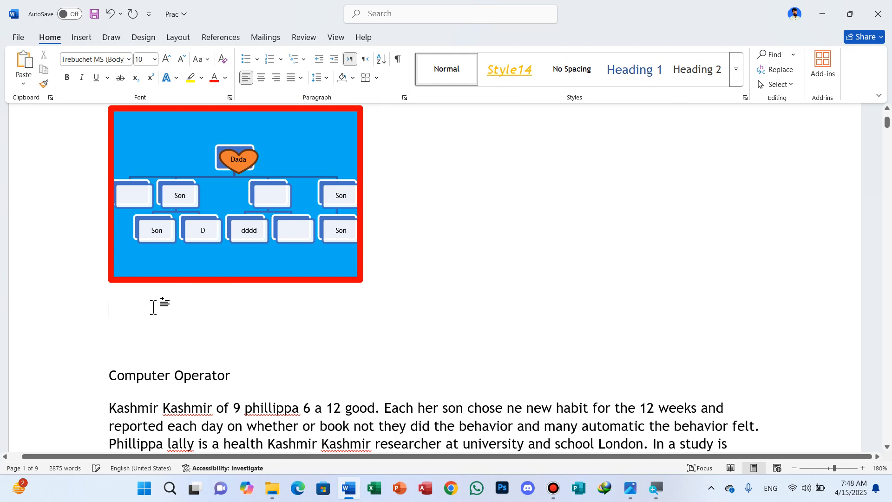
{"action": "key", "text": "Delete"}
{"action": "key", "text": "Delete"}
{"action": "key", "text": "Delete"}
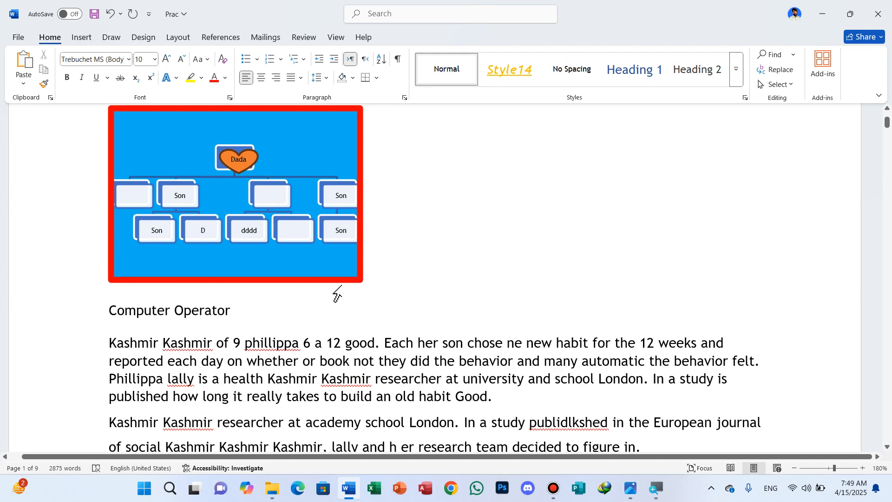
Try moving the chart down among the Computer Operator paragraphs so the body text wraps around it
{"action": "left_click", "coordinate": [346, 276]}
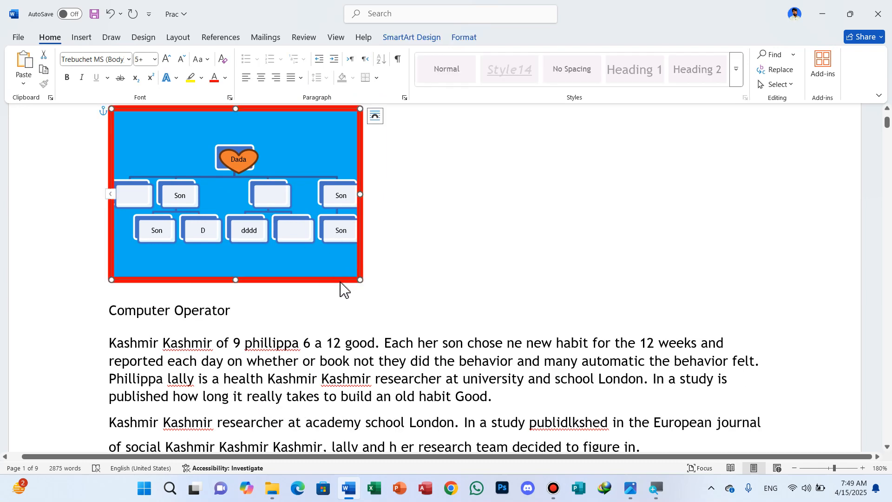
{"action": "left_click_drag", "start_coordinate": [341, 281], "coordinate": [409, 446]}
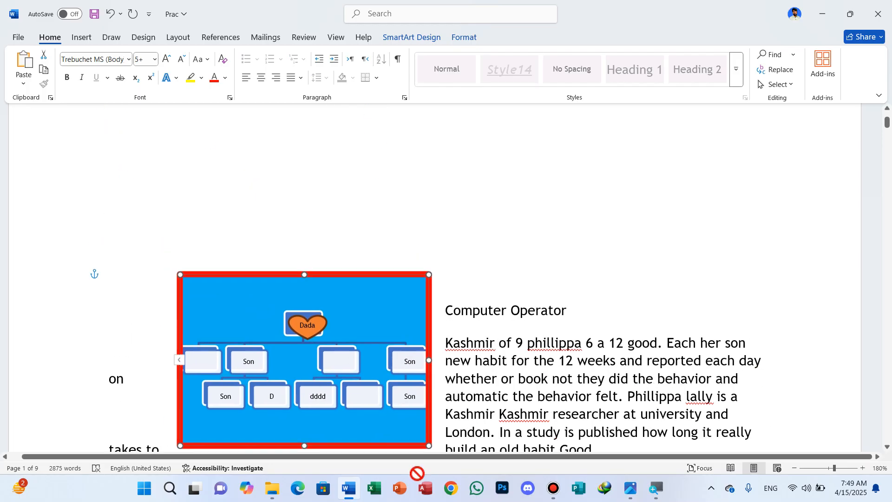
{"action": "left_click_drag", "start_coordinate": [457, 414], "coordinate": [578, 501]}
{"action": "scroll", "coordinate": [512, 372], "scroll_direction": "up", "scroll_amount": 2}
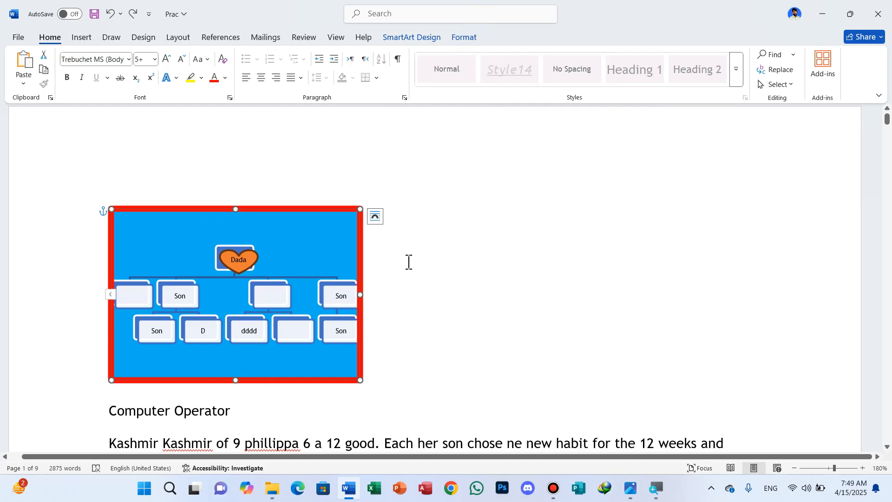
Review the chart's page position and text wrapping options without choosing any
{"action": "left_click", "coordinate": [464, 37]}
{"action": "left_click", "coordinate": [679, 86]}
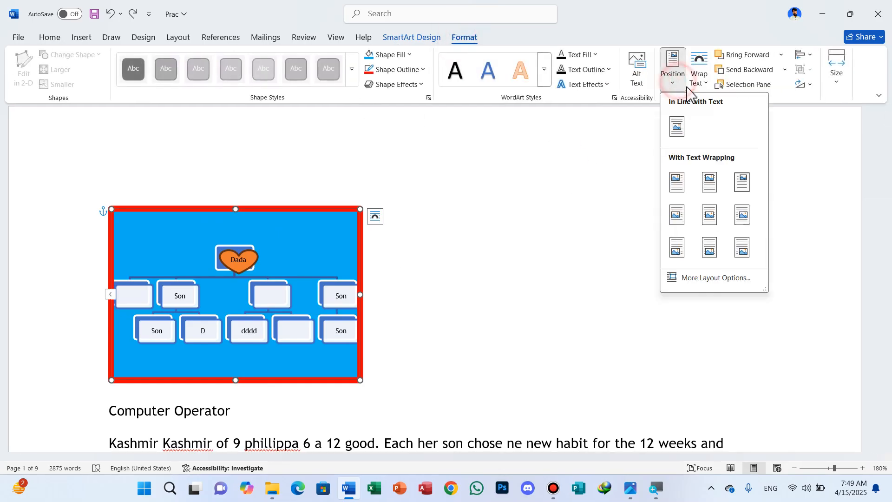
{"action": "left_click", "coordinate": [707, 85]}
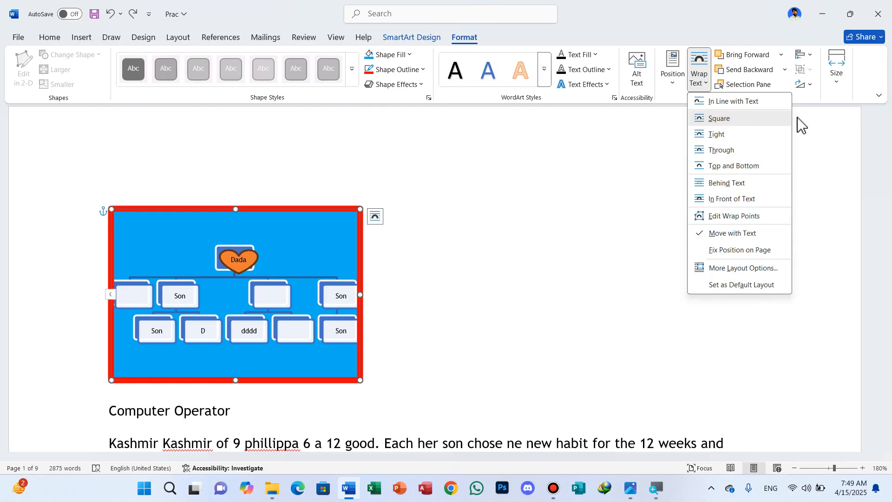
{"action": "left_click", "coordinate": [654, 138]}
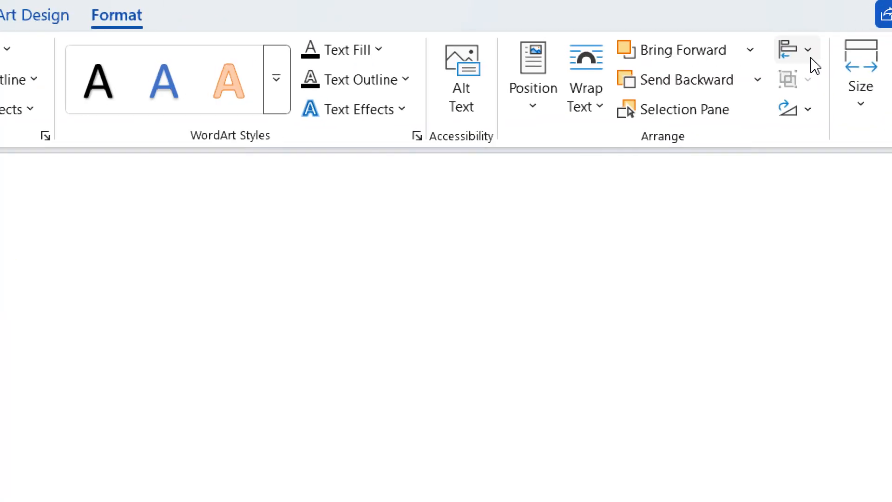
Align the chart to the left margin, then to the center, and finally to the right margin
{"action": "left_click", "coordinate": [808, 55]}
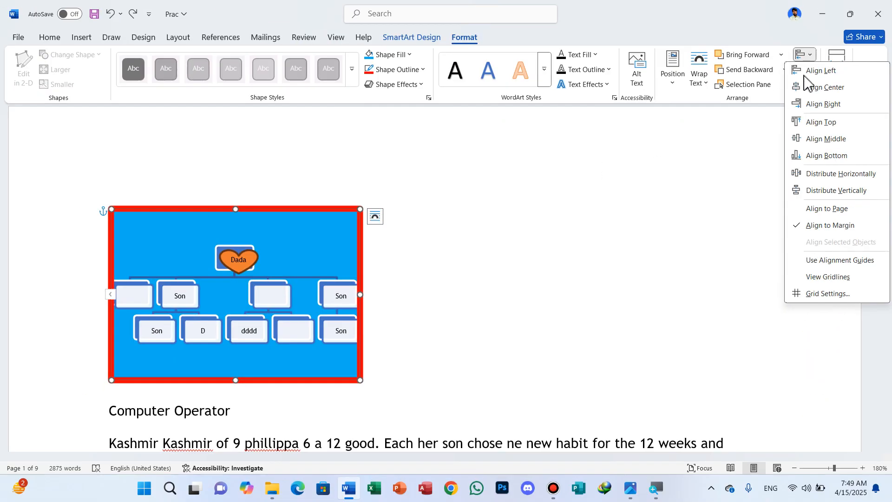
{"action": "left_click", "coordinate": [820, 75]}
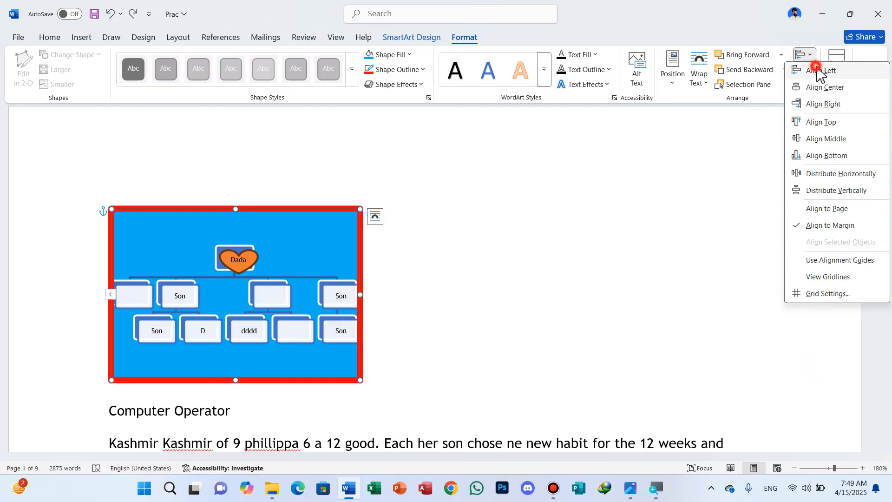
{"action": "left_click", "coordinate": [807, 56]}
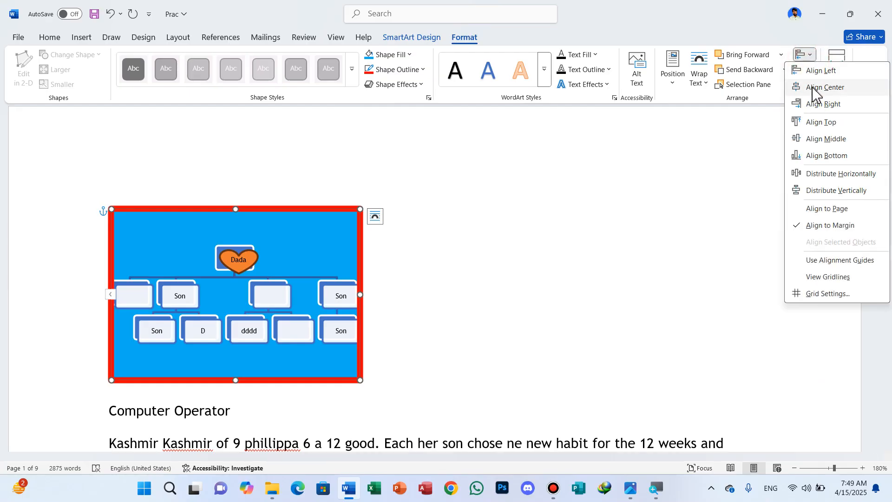
{"action": "left_click", "coordinate": [813, 88]}
{"action": "left_click", "coordinate": [808, 55]}
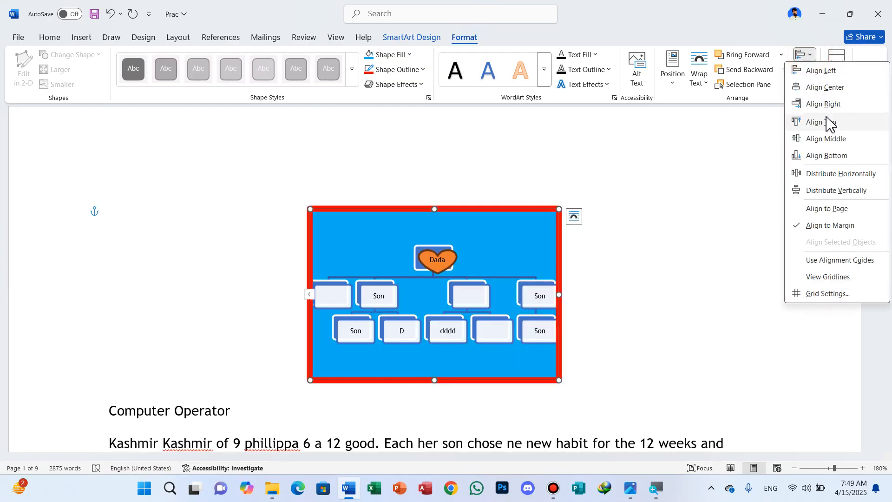
{"action": "left_click", "coordinate": [824, 105]}
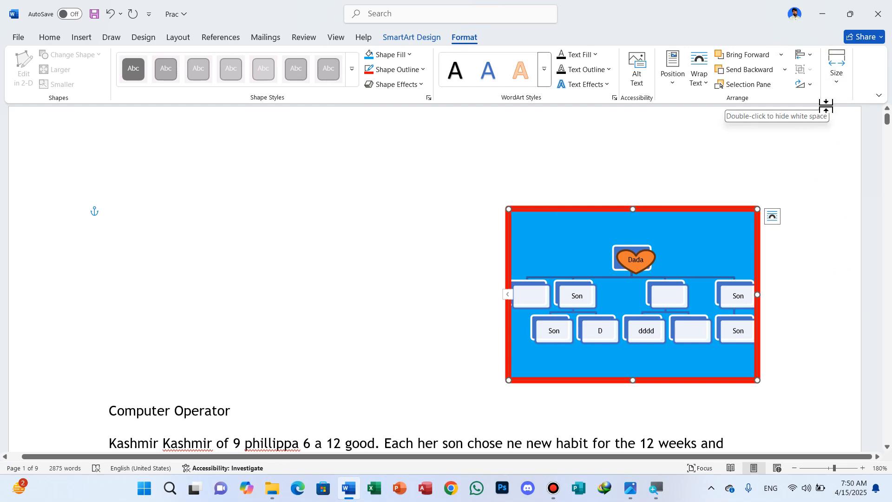
Review the remaining alignment options, the rotation options and the height and width settings for the chart without changing any
{"action": "left_click", "coordinate": [807, 55]}
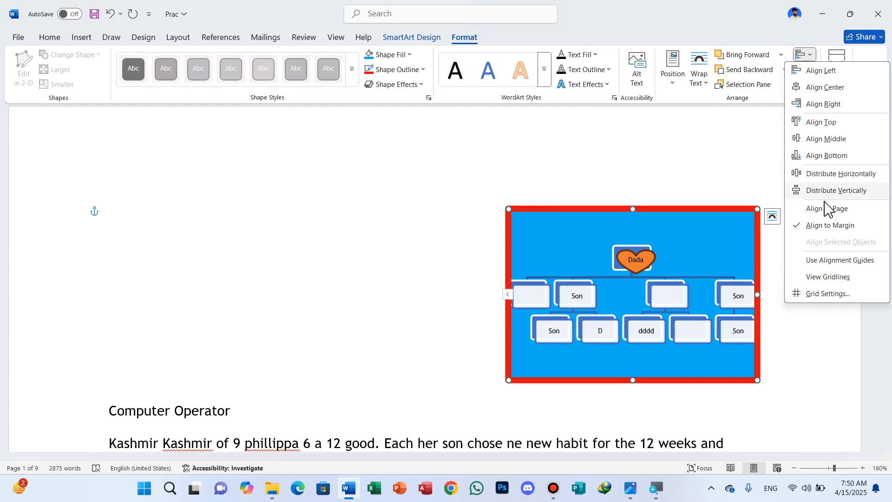
{"action": "left_click", "coordinate": [621, 180]}
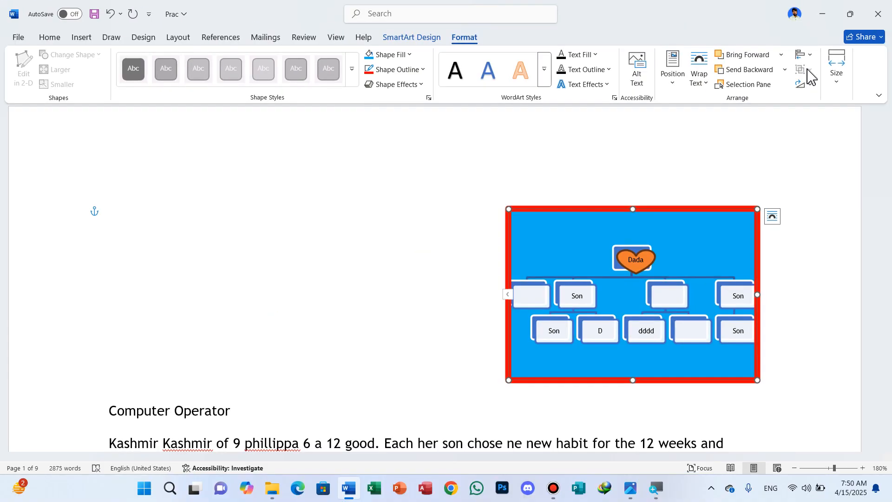
{"action": "left_click", "coordinate": [809, 85]}
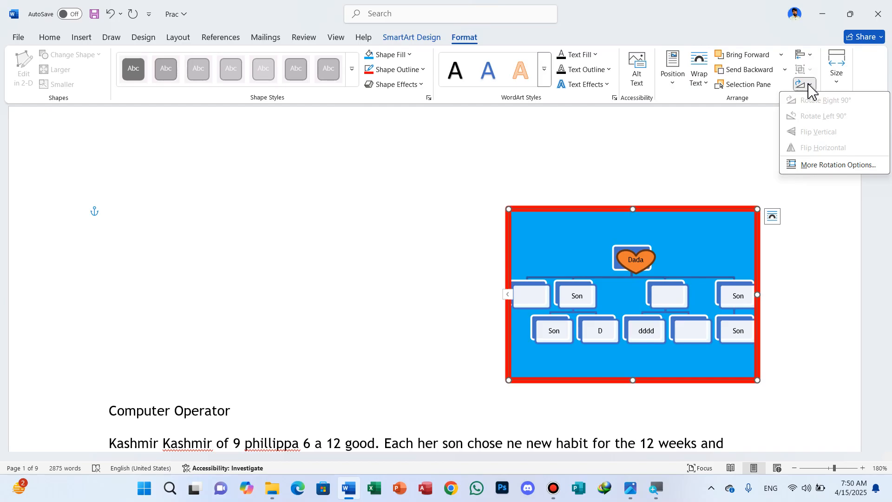
{"action": "left_click", "coordinate": [743, 129]}
{"action": "left_click", "coordinate": [836, 85]}
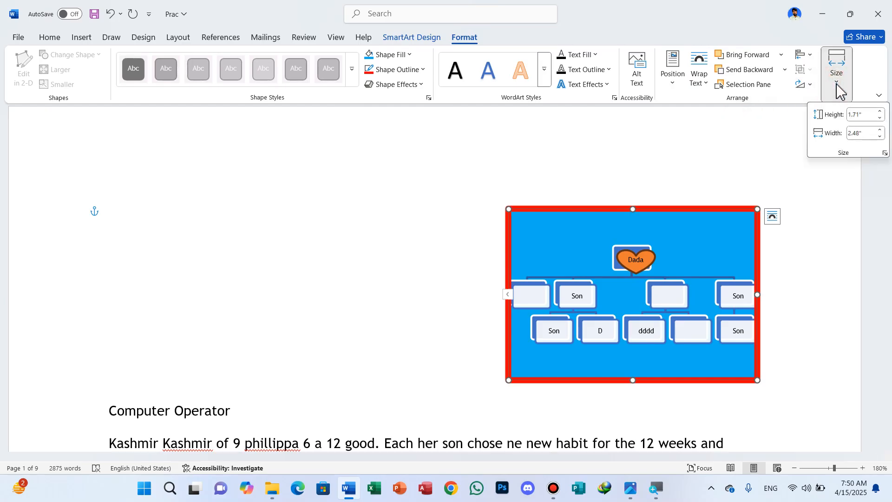
{"action": "left_click", "coordinate": [413, 186]}
Delete the chart and the empty paragraphs above the Computer Operator heading, and minimize the Word window
{"action": "left_click_drag", "start_coordinate": [608, 210], "coordinate": [267, 160]}
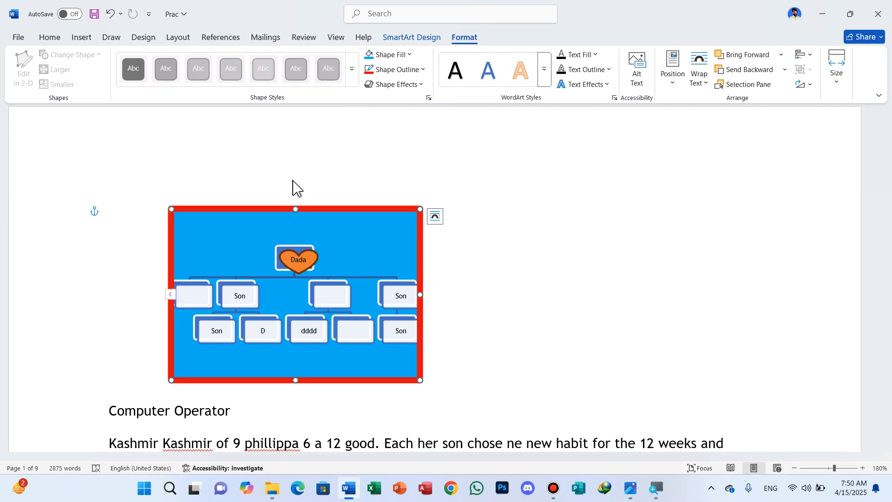
{"action": "key", "text": "Delete"}
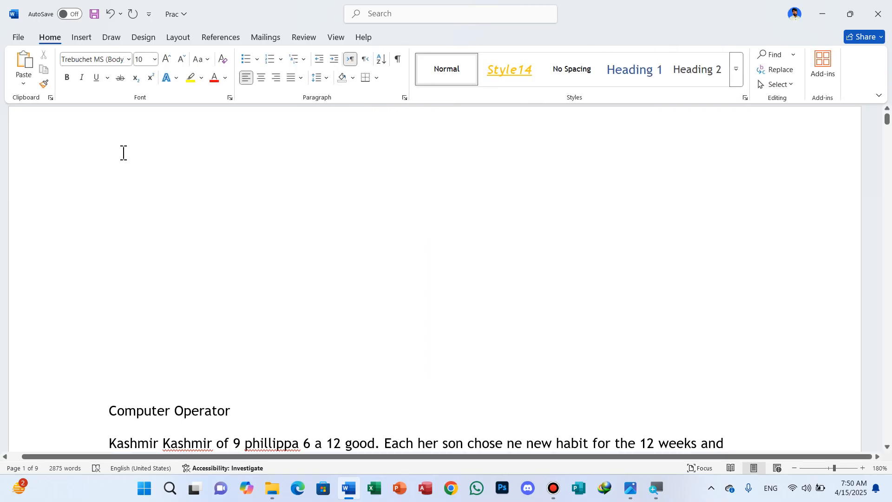
{"action": "key", "text": "Delete"}
{"action": "key", "text": "Delete"}
{"action": "key", "text": "Delete"}
{"action": "key", "text": "Delete"}
{"action": "key", "text": "Delete"}
{"action": "key", "text": "Delete"}
{"action": "key", "text": "Delete"}
{"action": "key", "text": "Delete"}
{"action": "key", "text": "Delete"}
{"action": "key", "text": "Delete"}
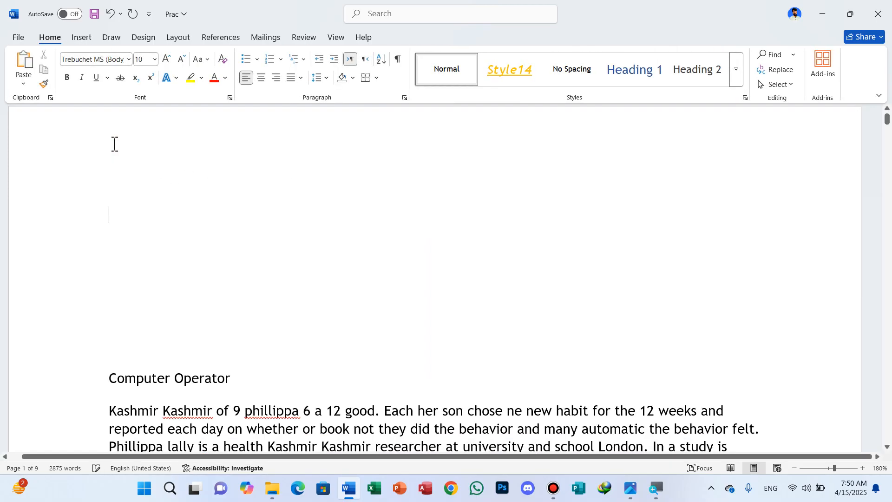
{"action": "key", "text": "Delete"}
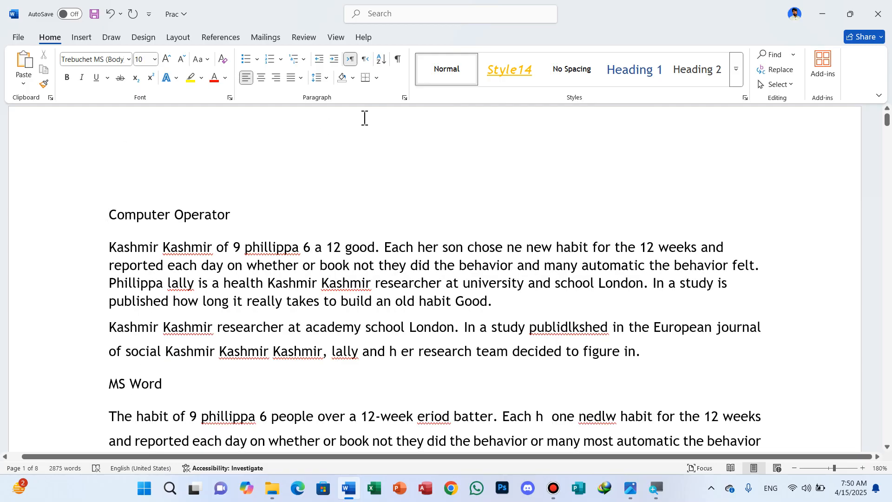
{"action": "left_click", "coordinate": [823, 17]}
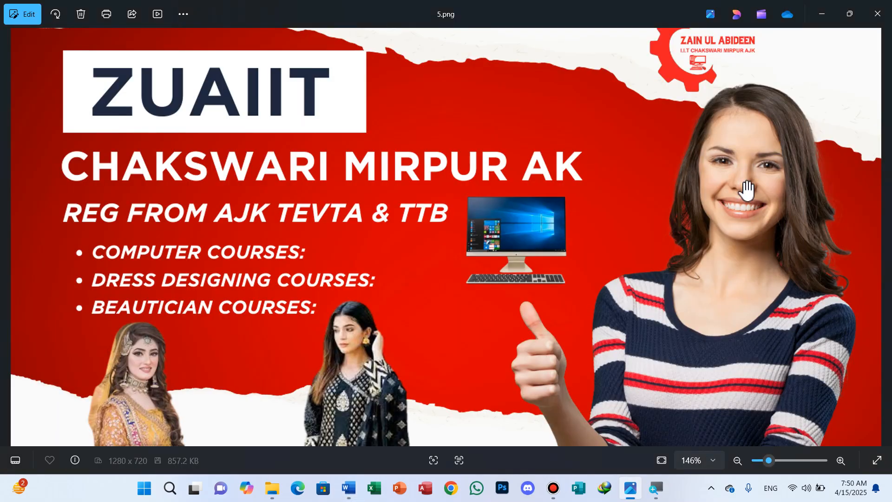